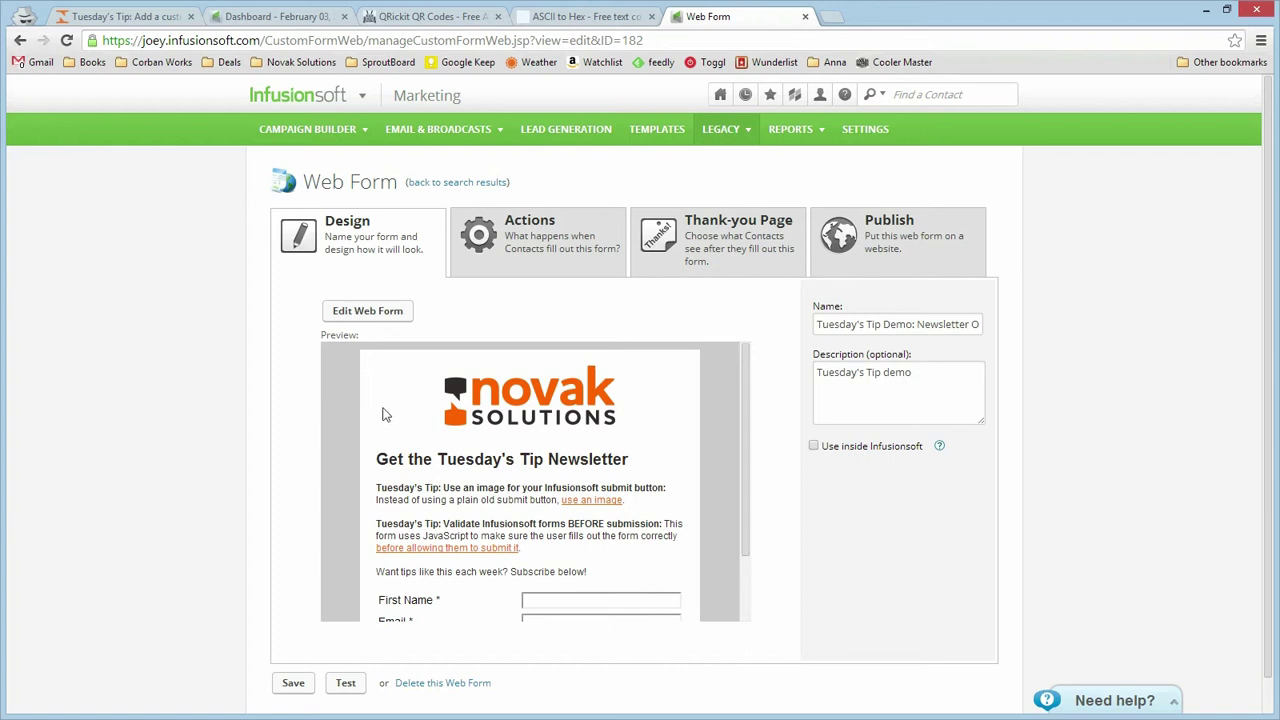
Step: Review the newsletter form preview, open the form's hosted-version publishing details and copy the Web Form URL
scroll(640, 432, down, 1)
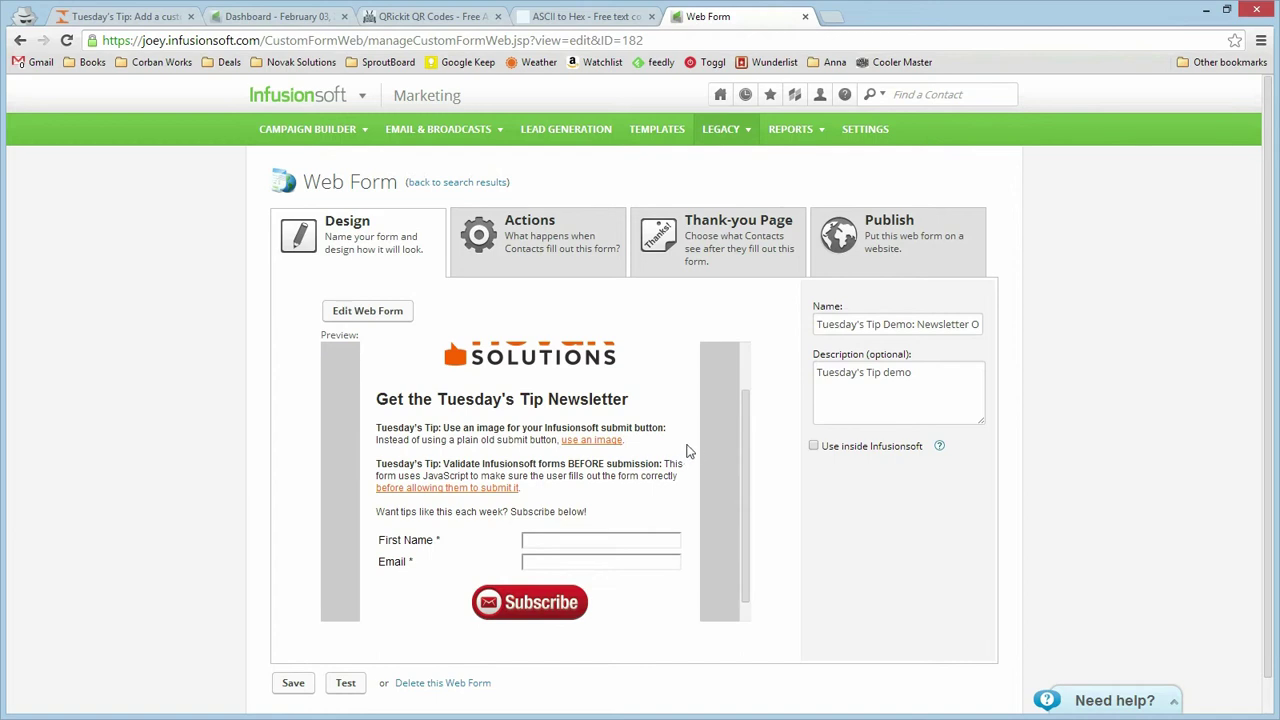
scroll(705, 435, down, 1)
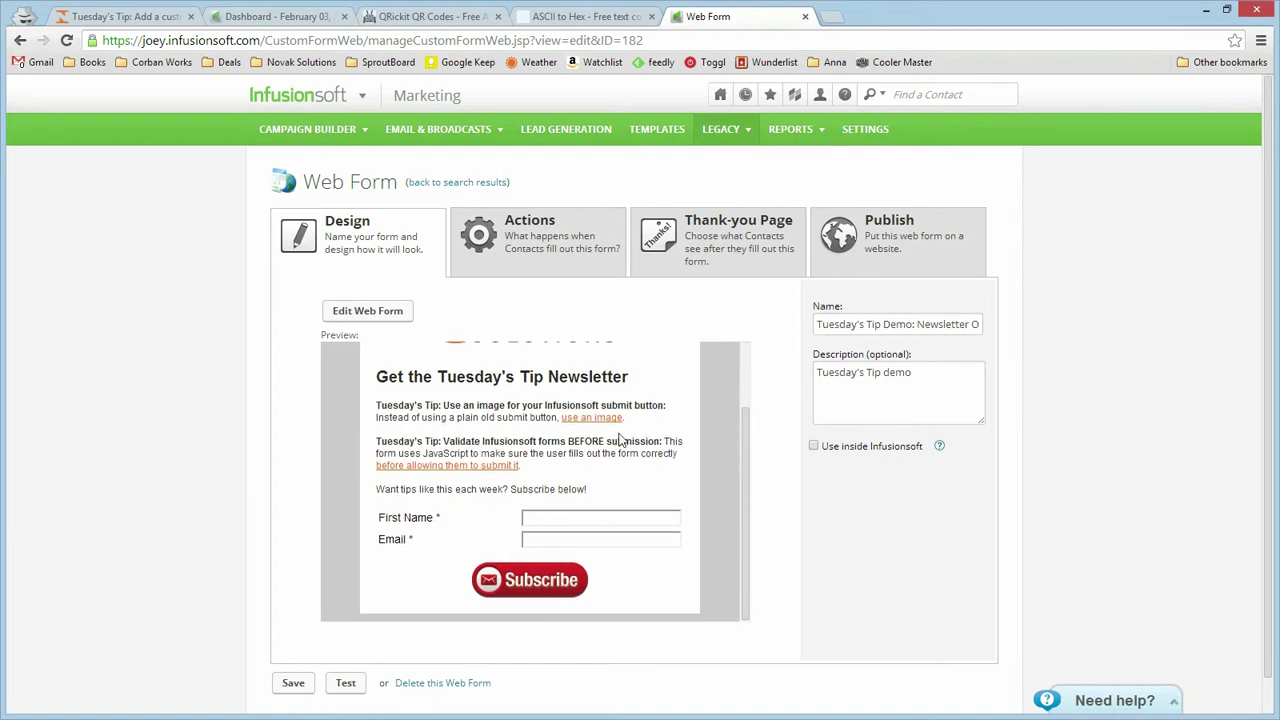
click(836, 245)
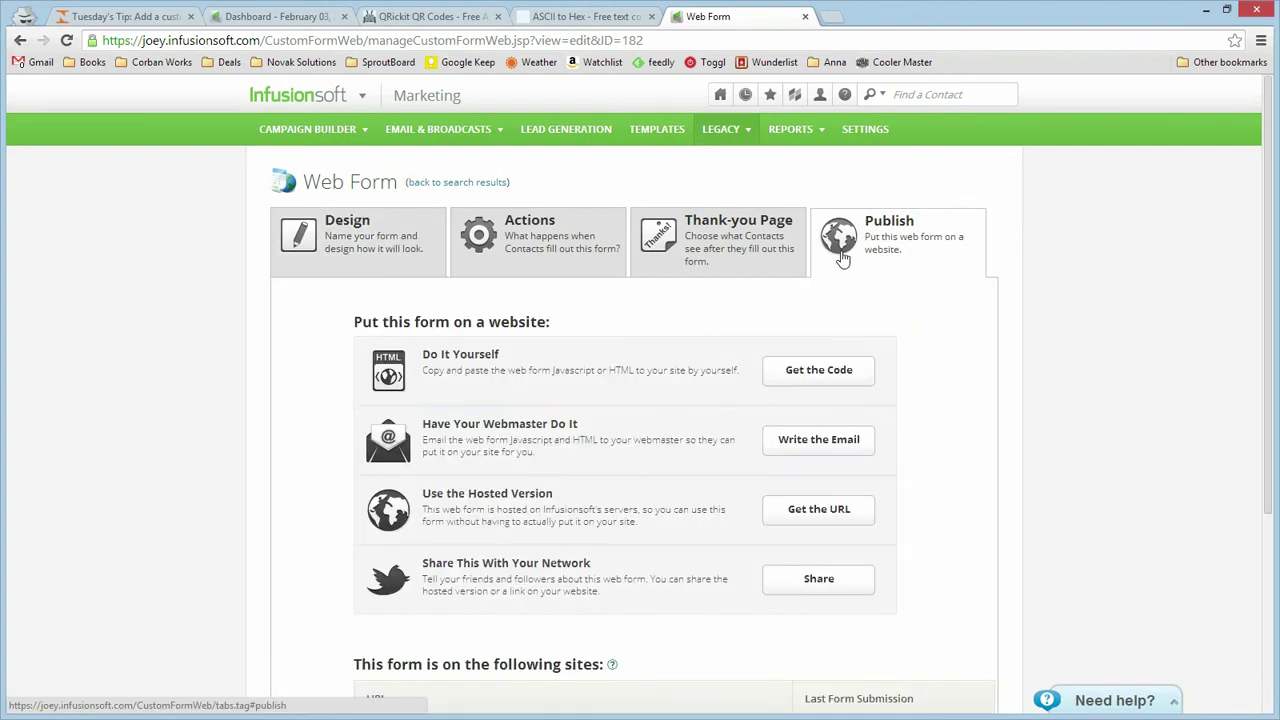
click(788, 511)
scroll(630, 563, down, 2)
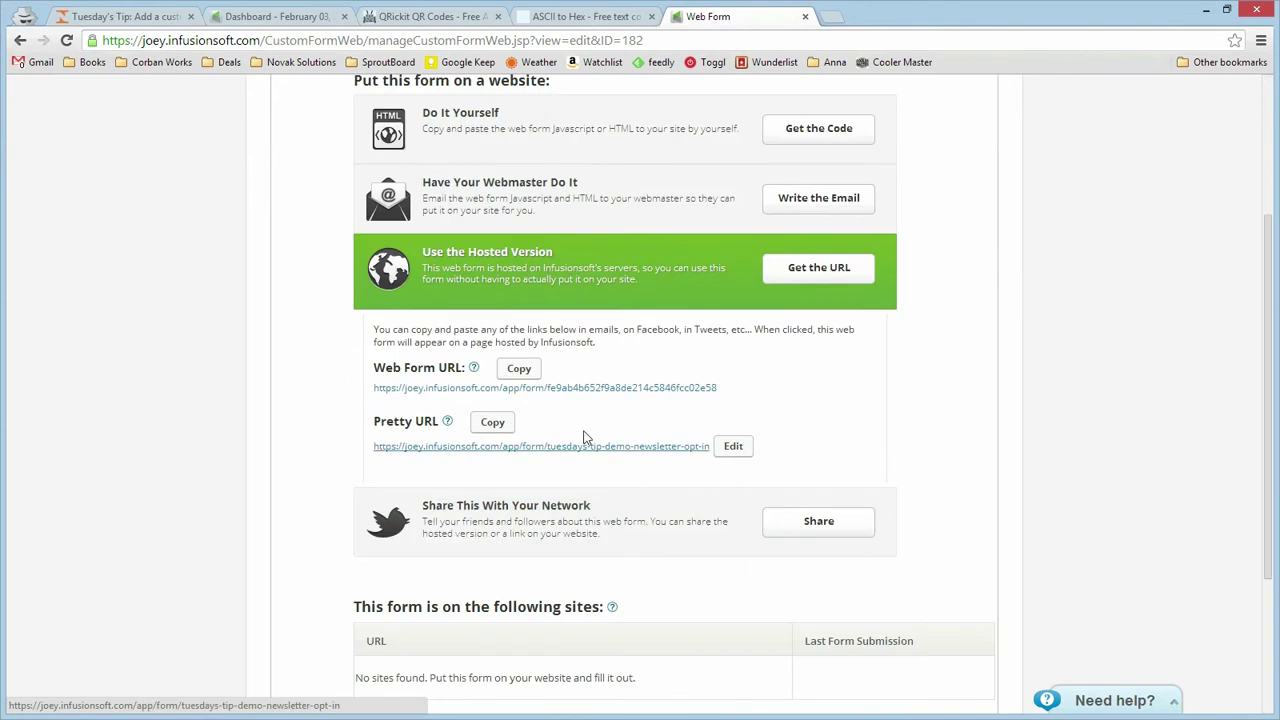
right_click(565, 393)
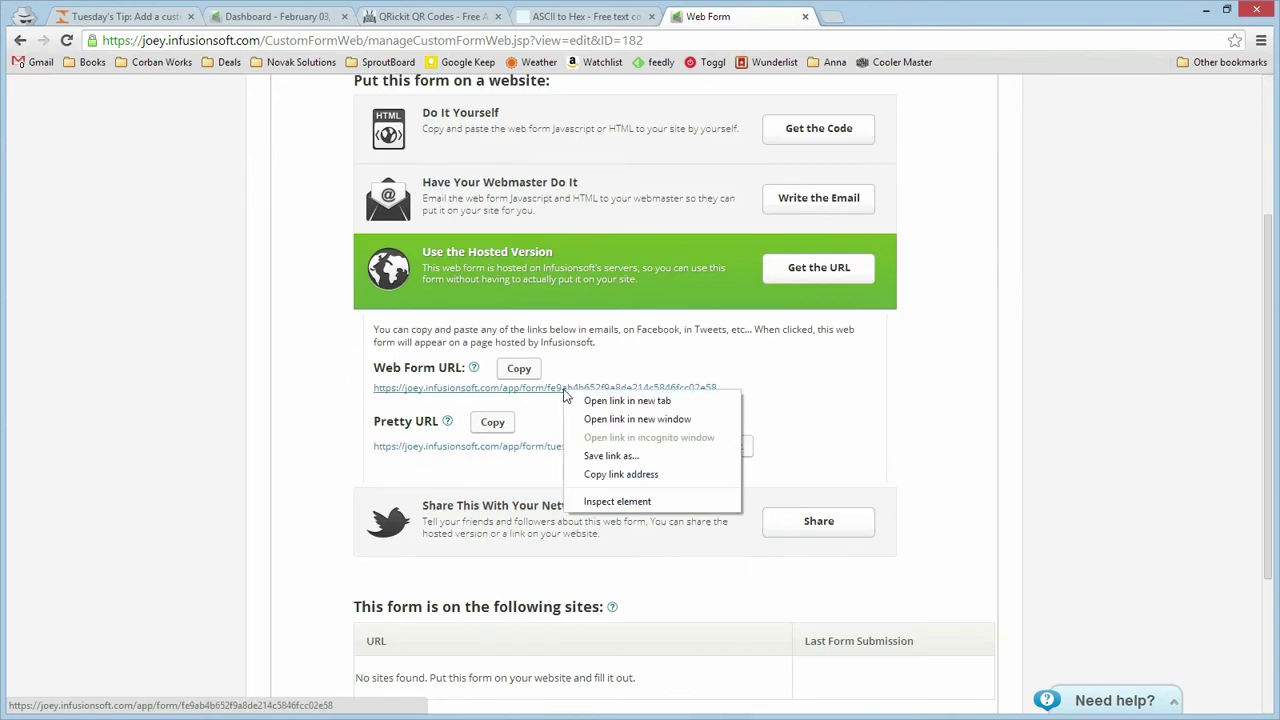
click(622, 474)
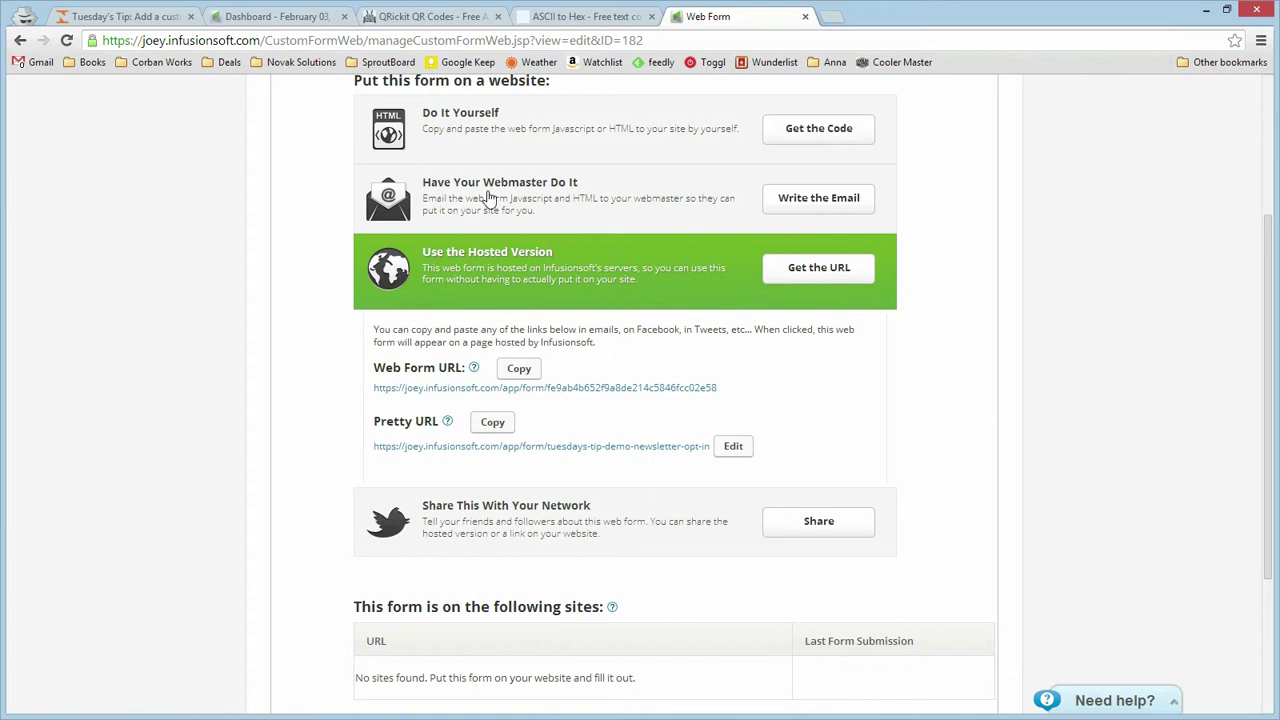
click(430, 16)
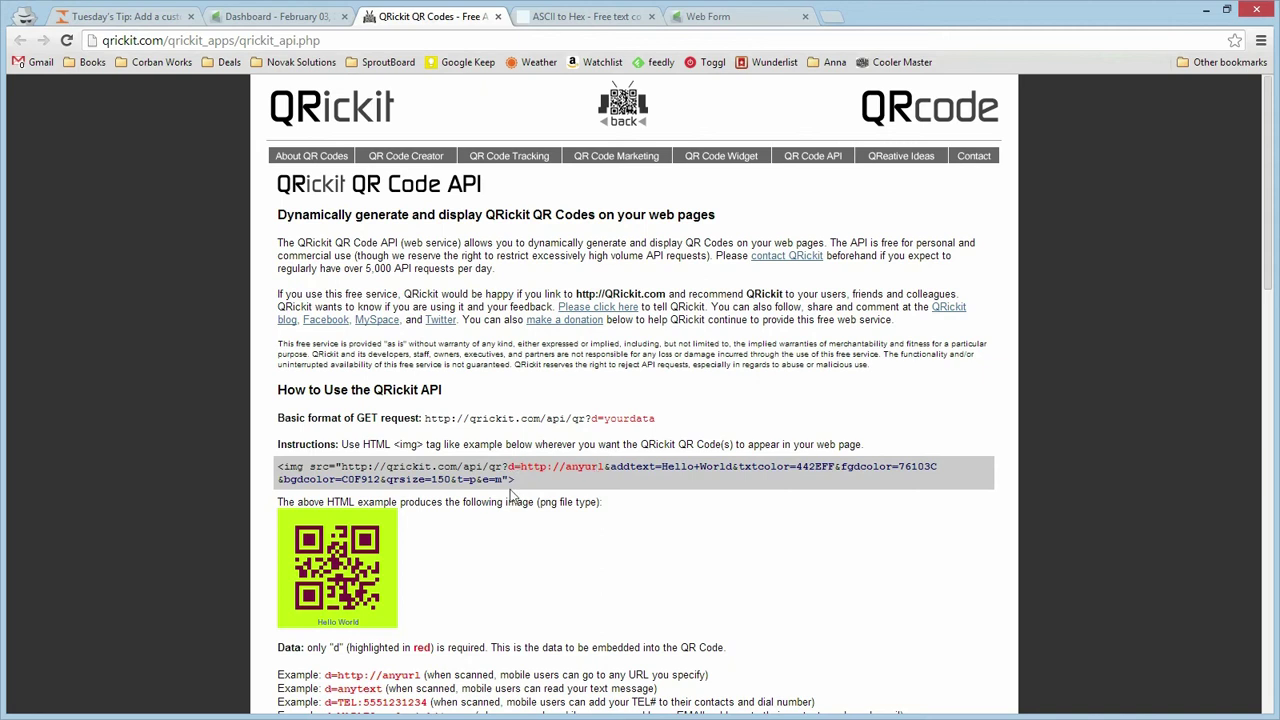
drag(386, 479, 451, 480)
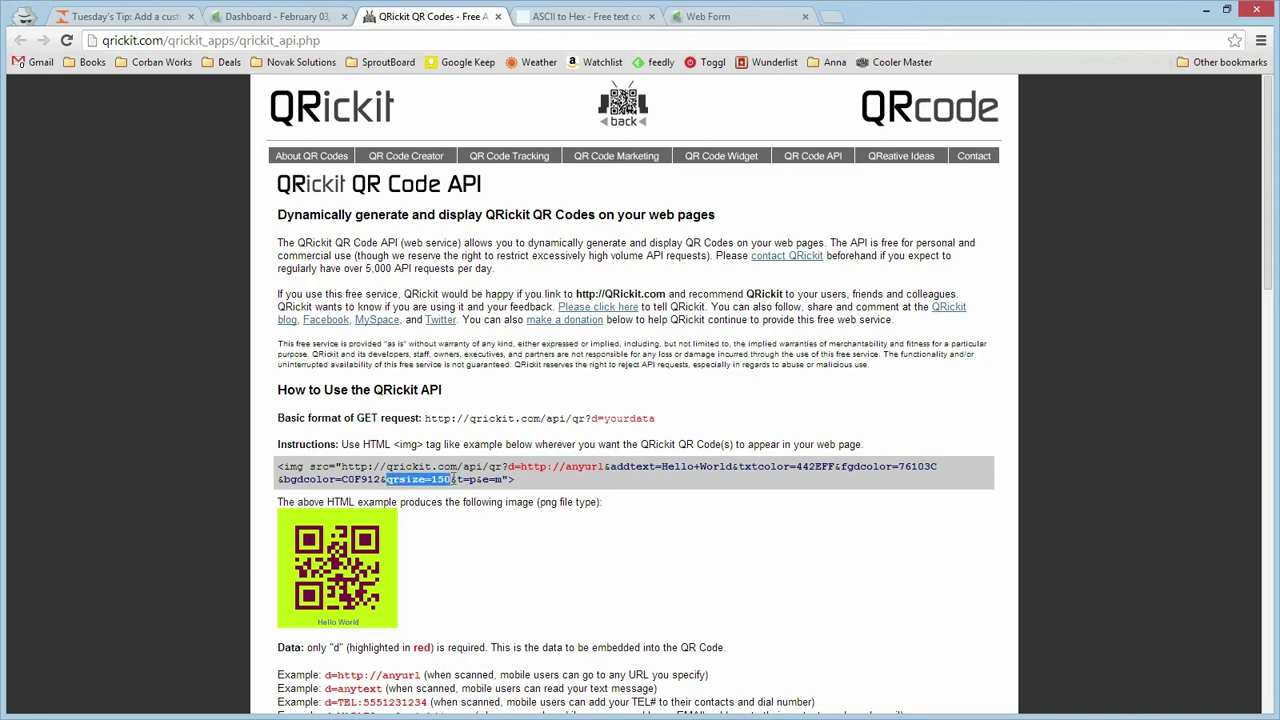
click(430, 41)
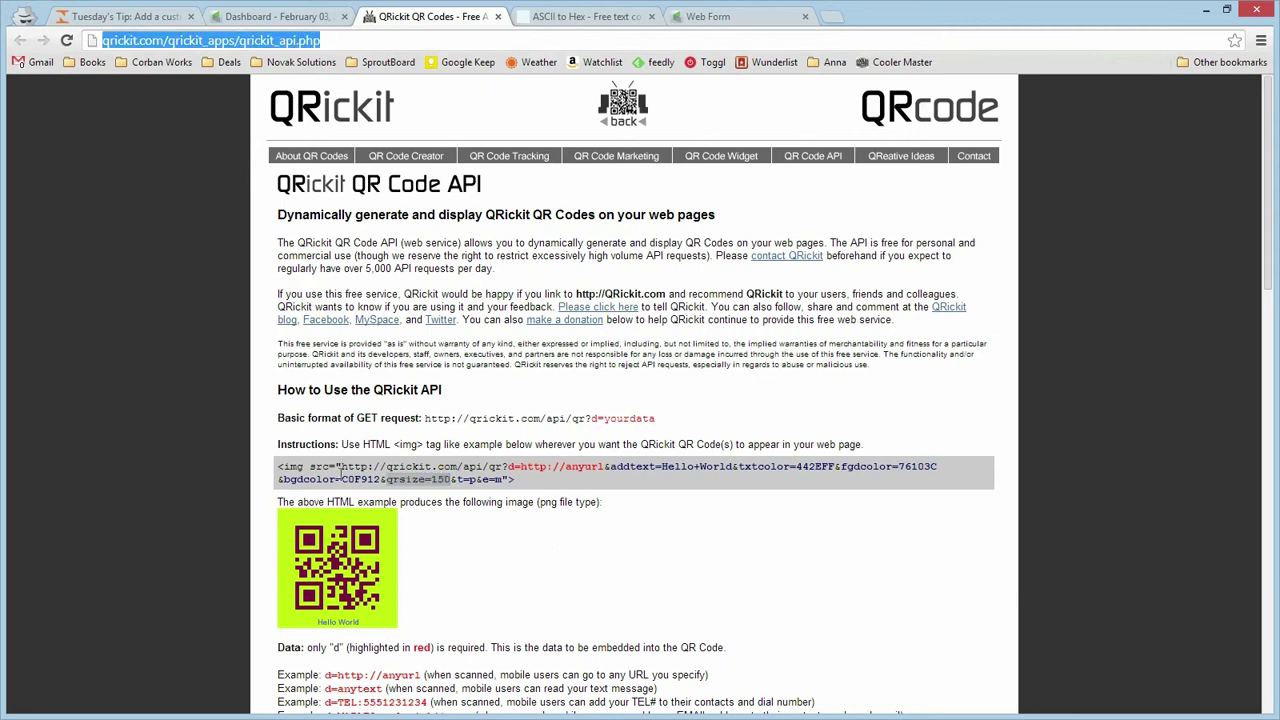
drag(342, 466, 508, 466)
key(ctrl+c)
click(445, 41)
key(ctrl+v)
text(d=)
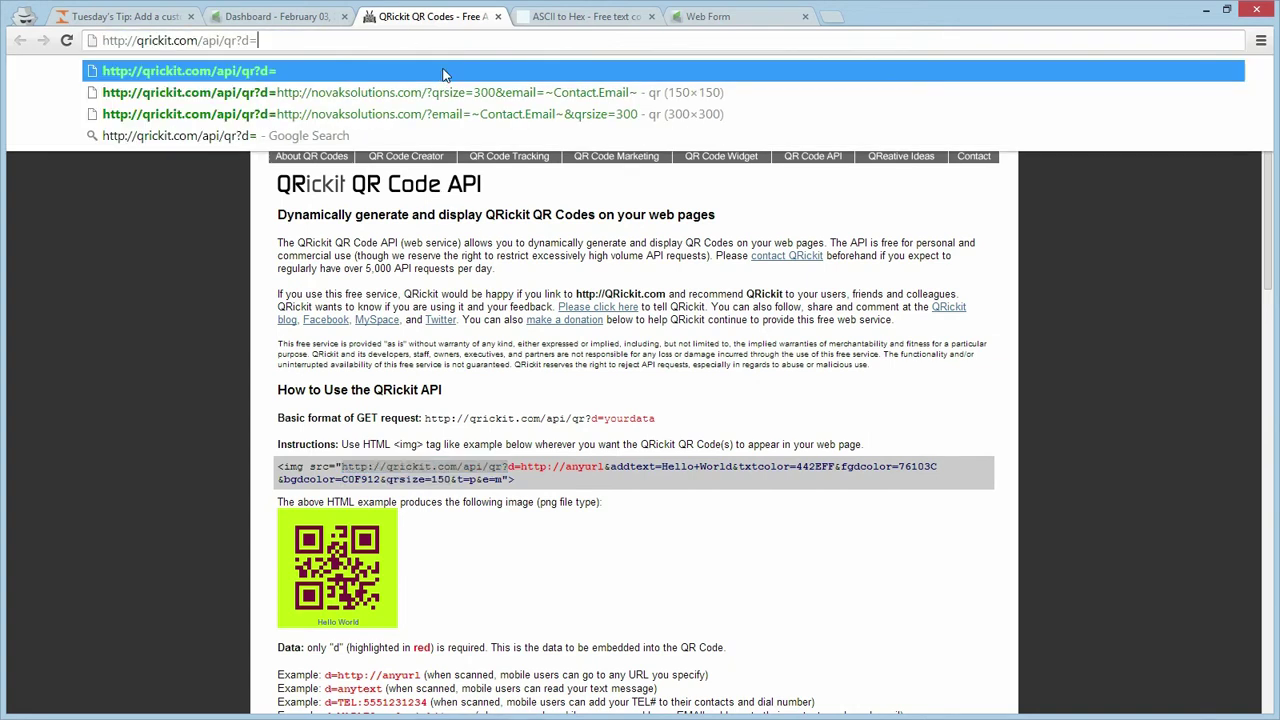
Step: Copy the Web Form URL from the Infusionsoft form, append it to the unfinished QRickit request address and load the QR code
key(Escape)
key(ctrl+Tab)
key(ctrl+Tab)
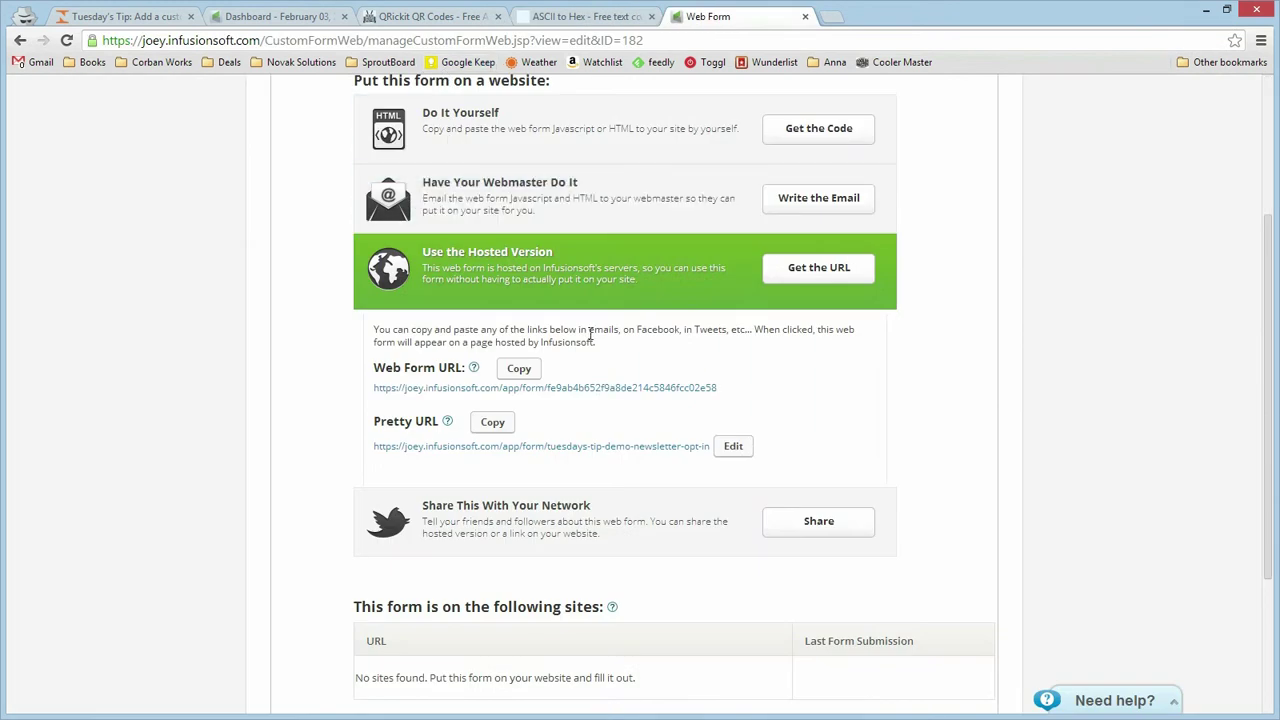
right_click(602, 389)
click(656, 469)
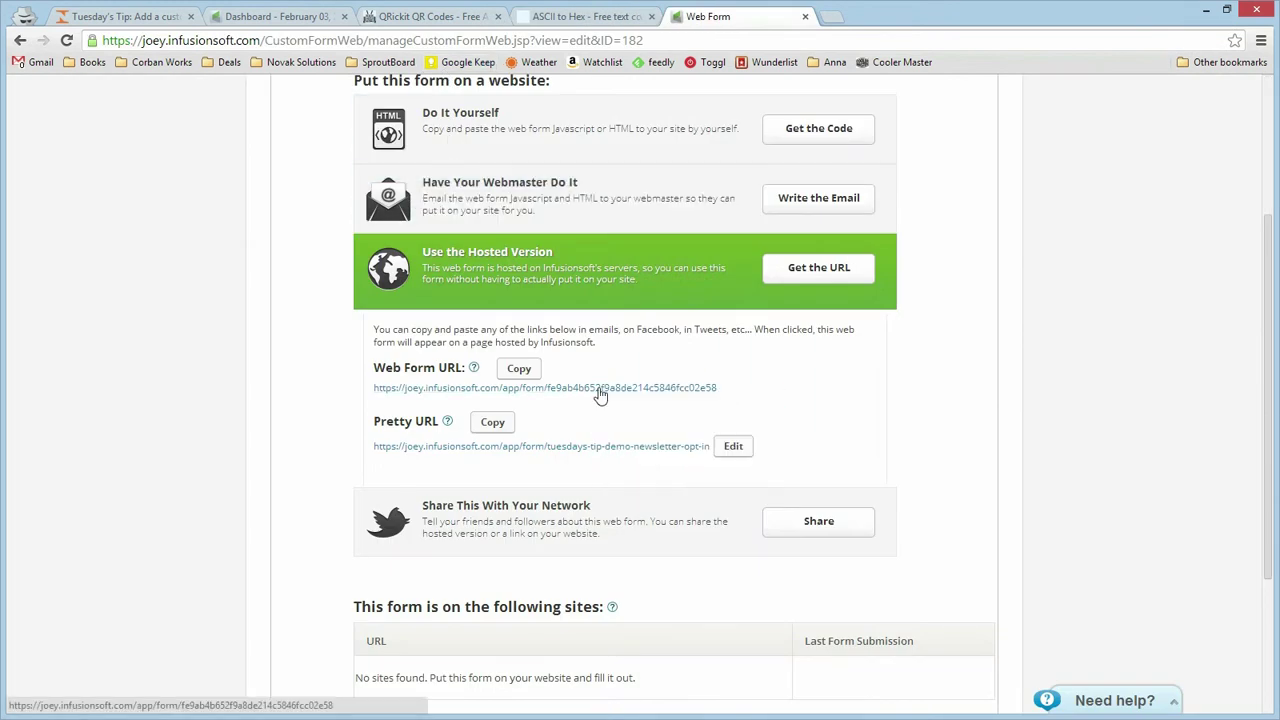
click(430, 16)
key(ctrl+v)
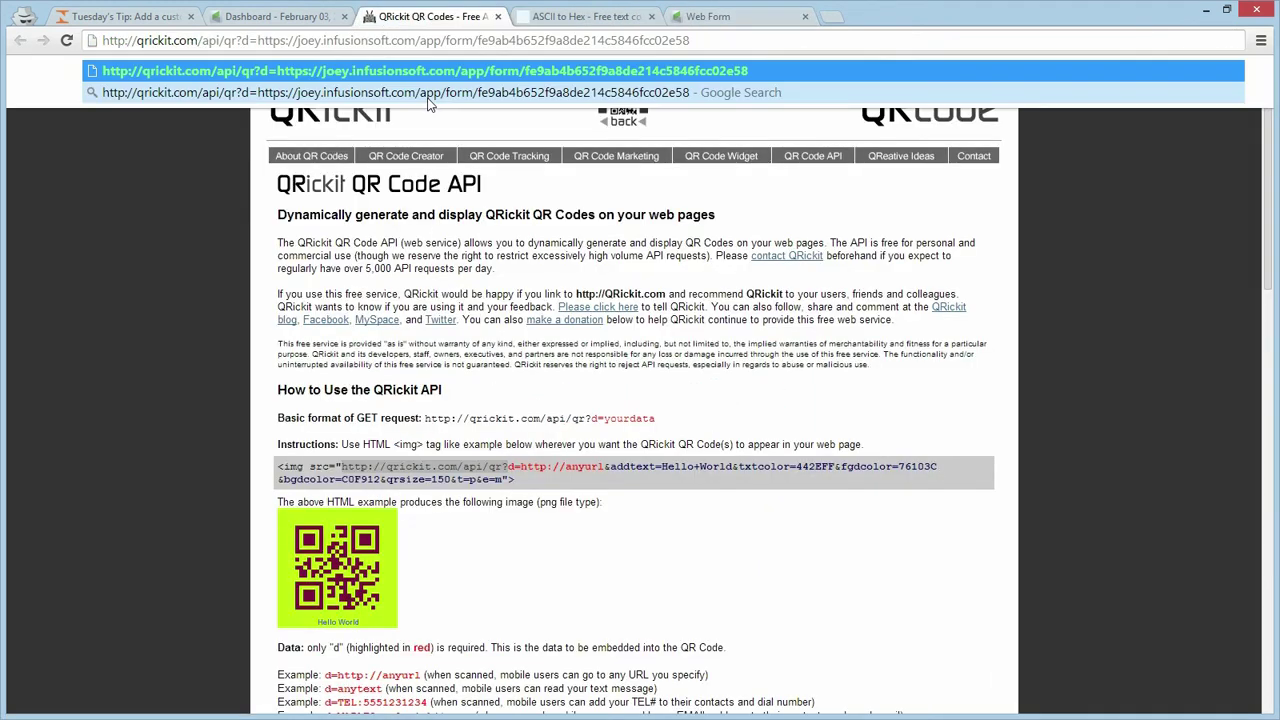
key(Return)
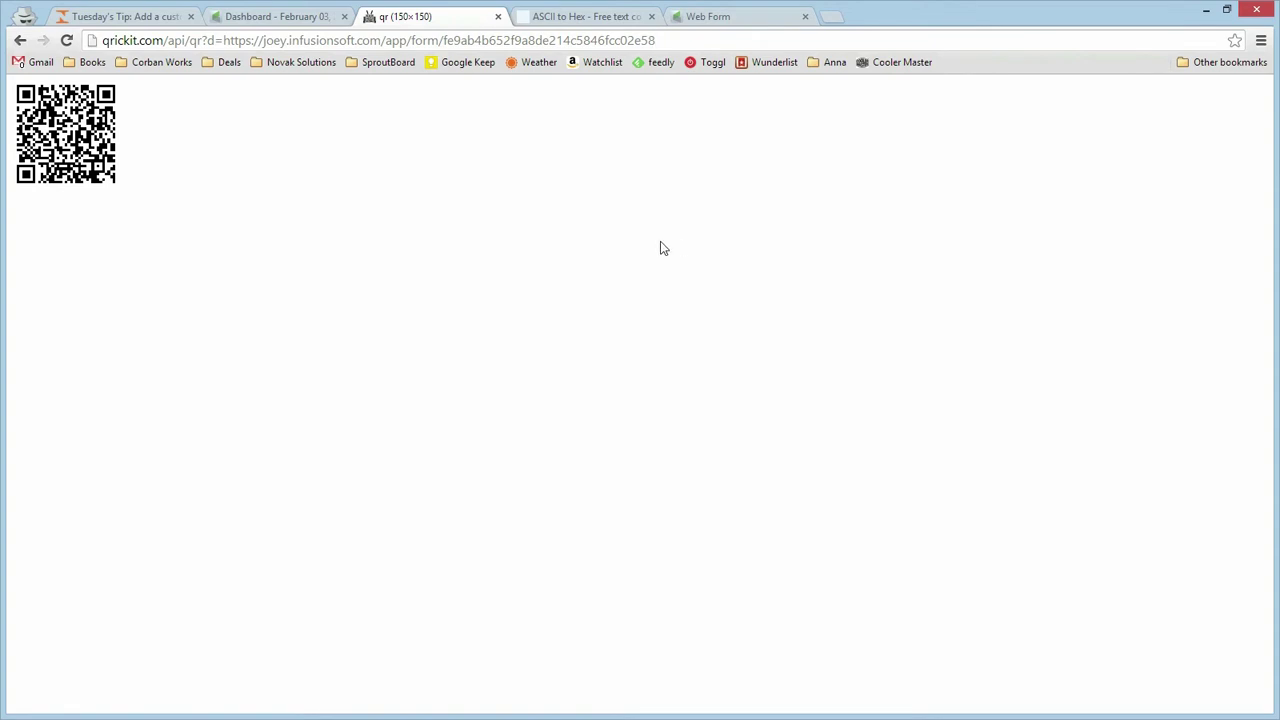
Step: Append ?Email=~Contact.Email~&FirstName=~Contact.FirstName~ to the QR code request address and load it
text(?)
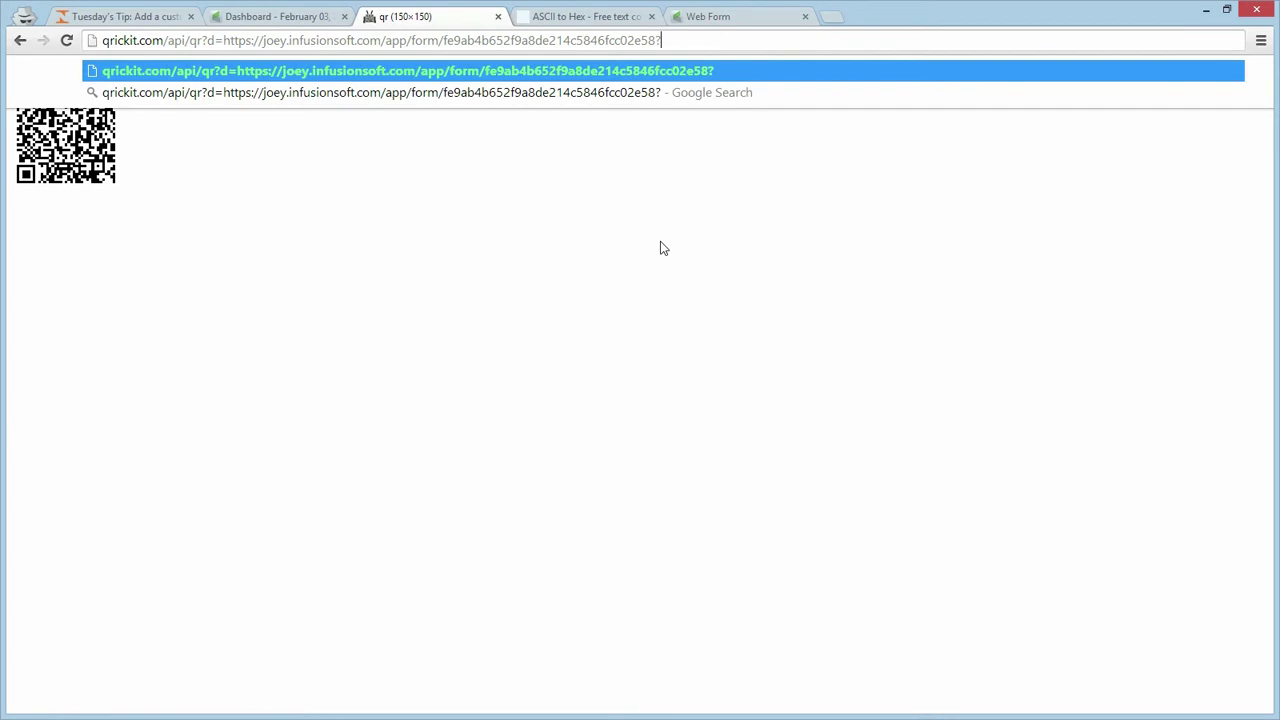
text(Email=~)
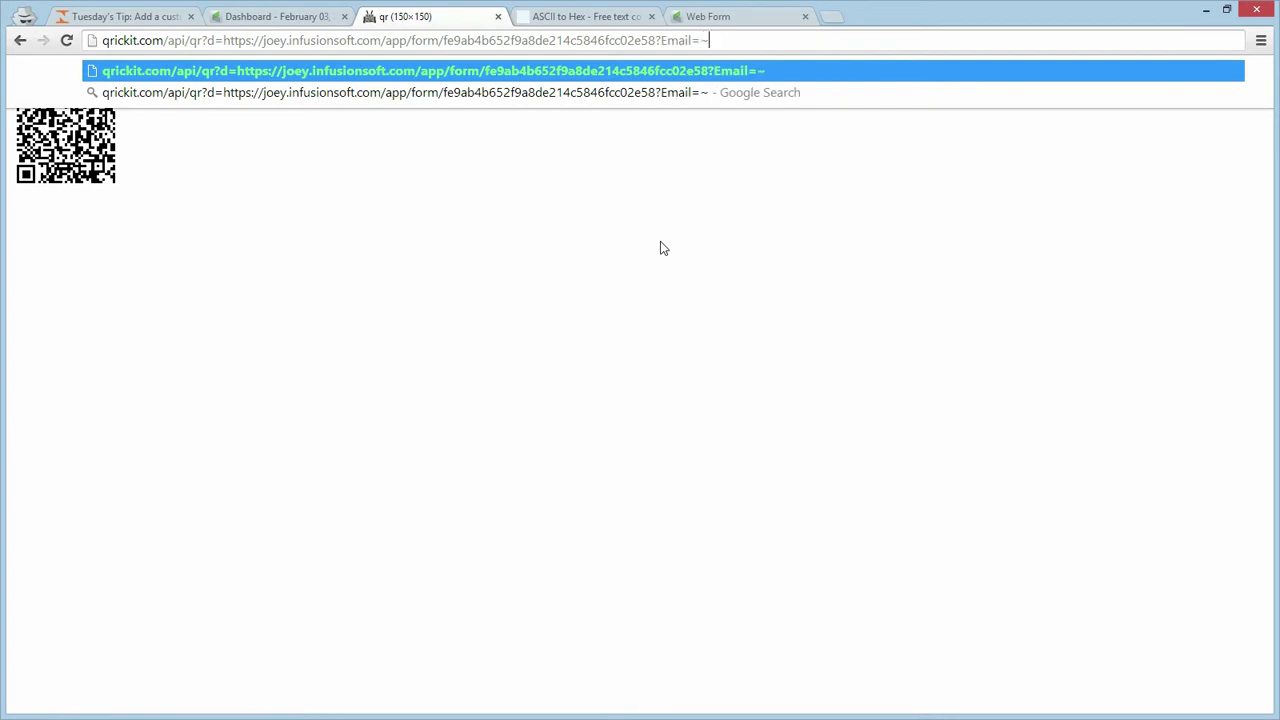
text(Contact.Email~)
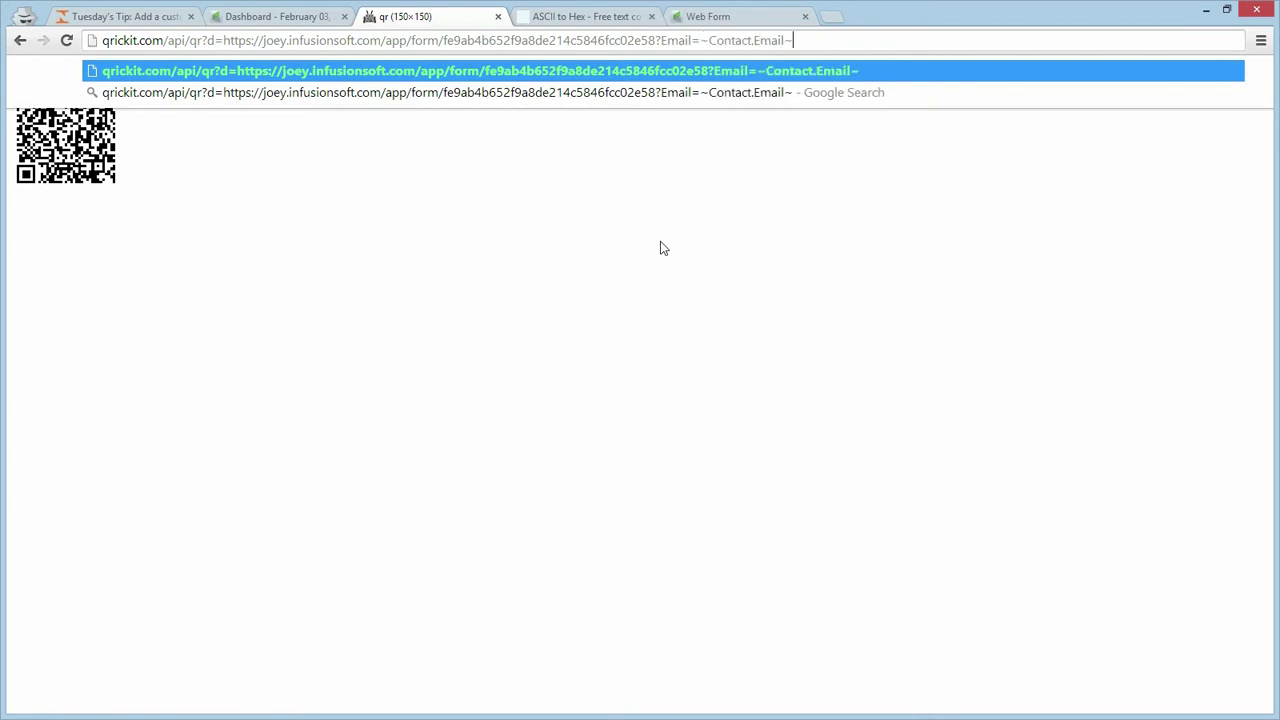
text(&F)
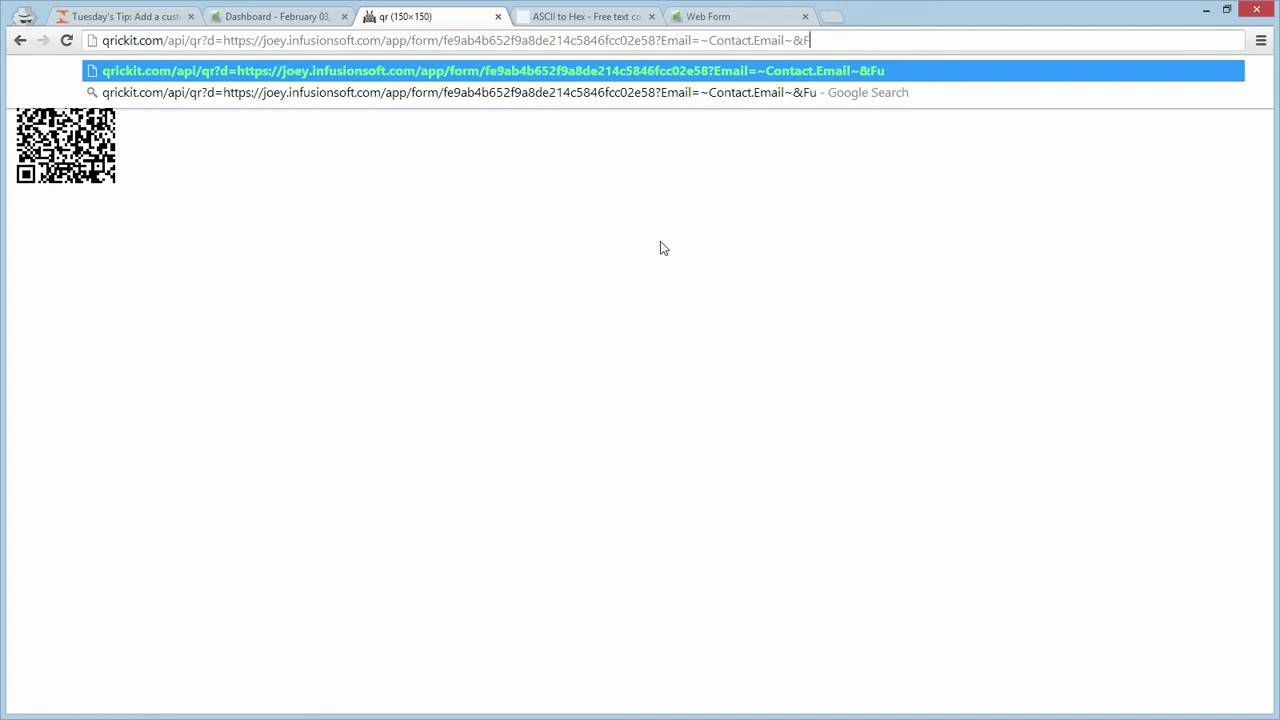
text(irstName=~Con)
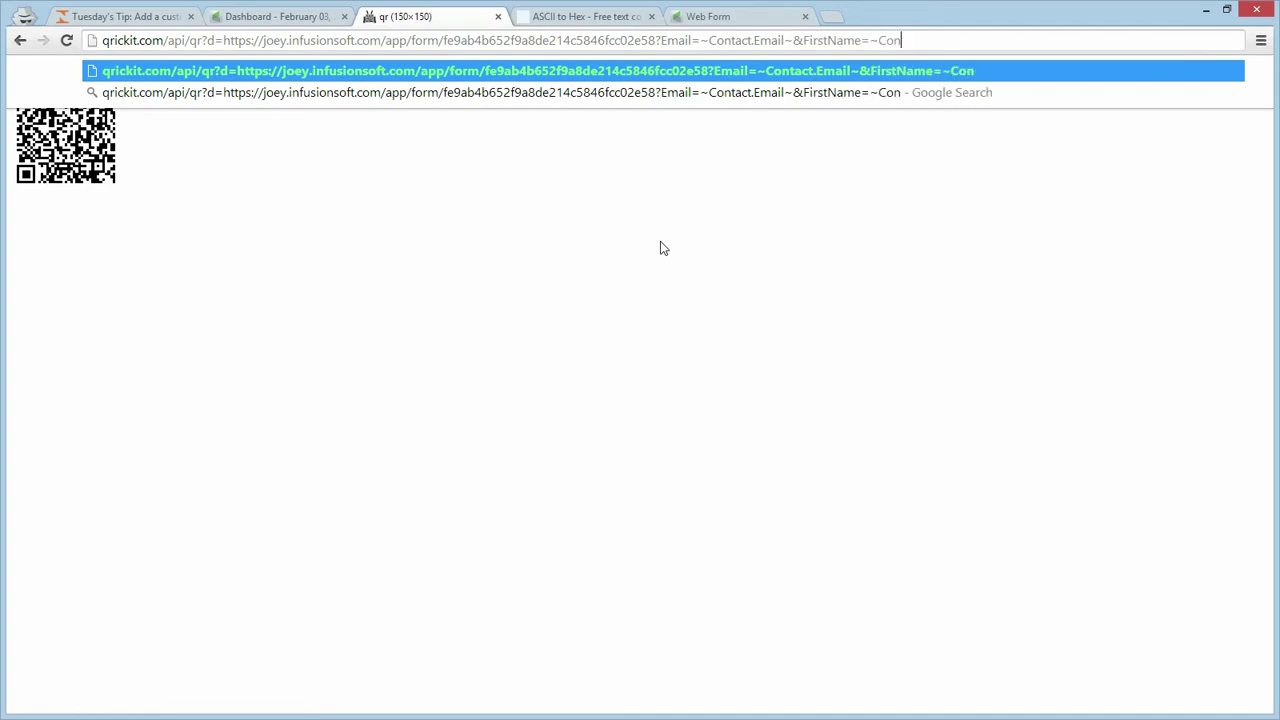
text(tact.FirstName~)
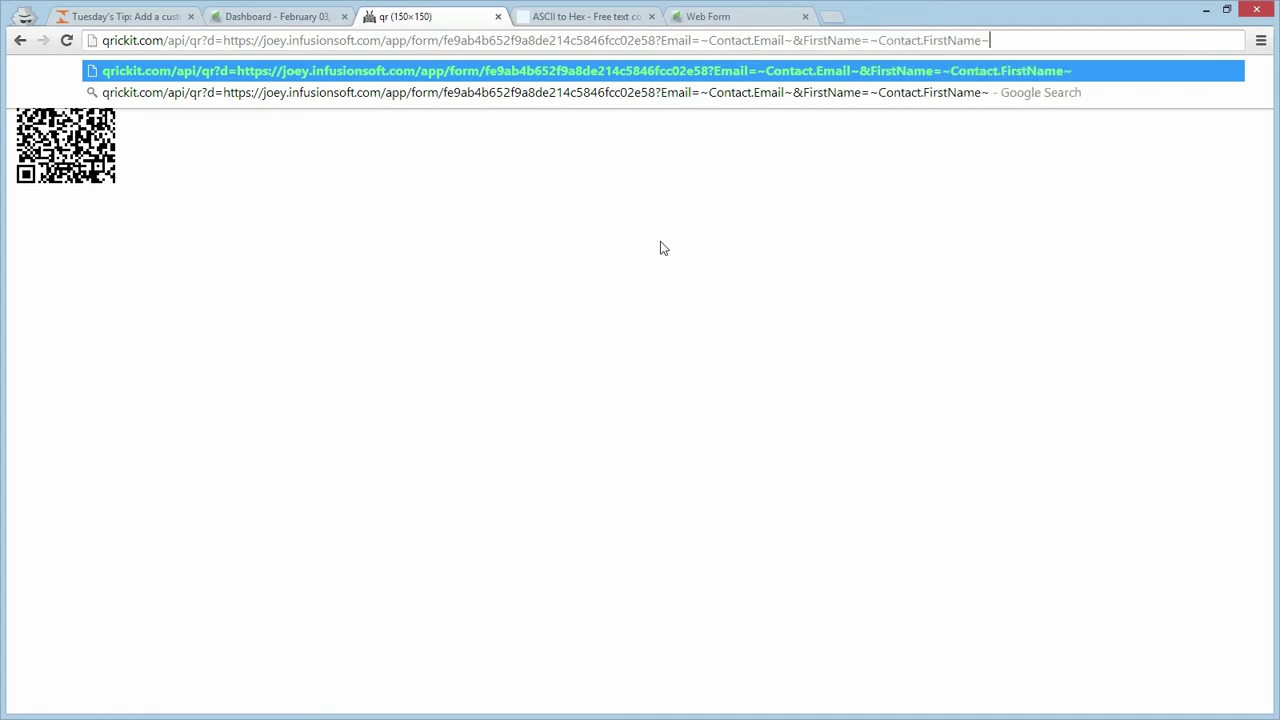
key(Return)
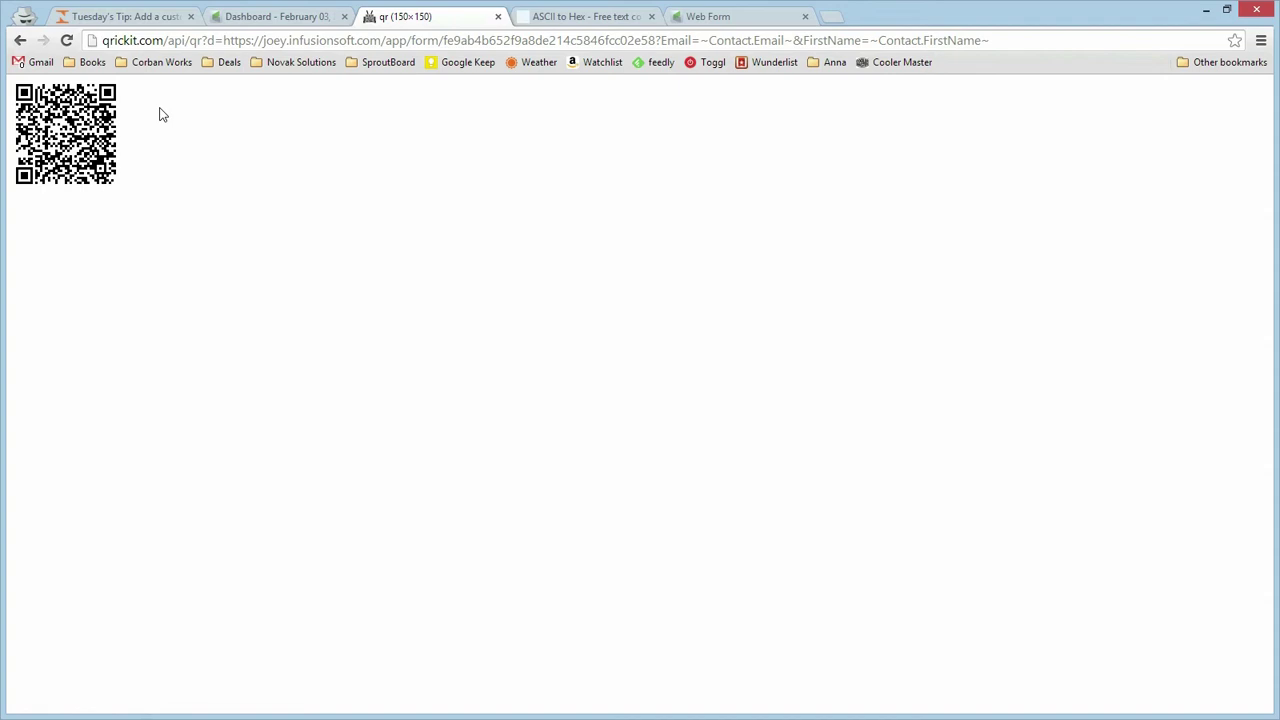
Step: Convert the full QR code request address on the ASCII to Hex site and select the URL Encoded result
click(130, 41)
key(ctrl+c)
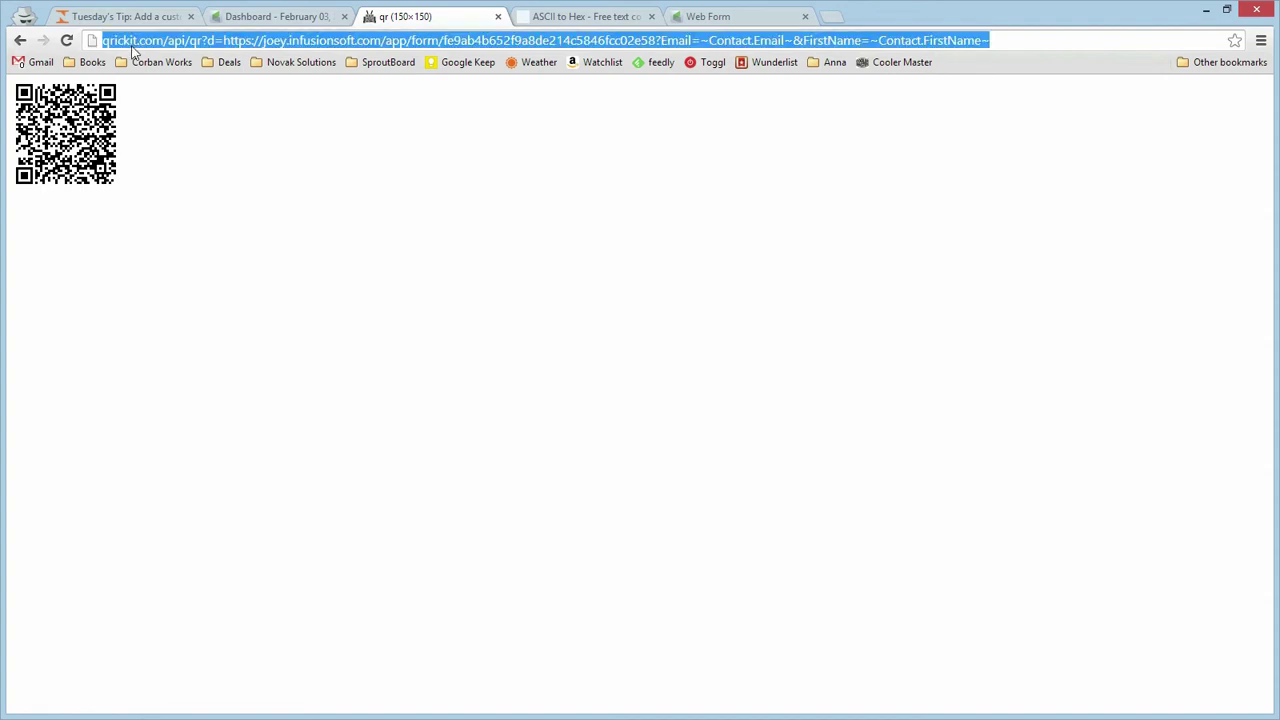
click(530, 17)
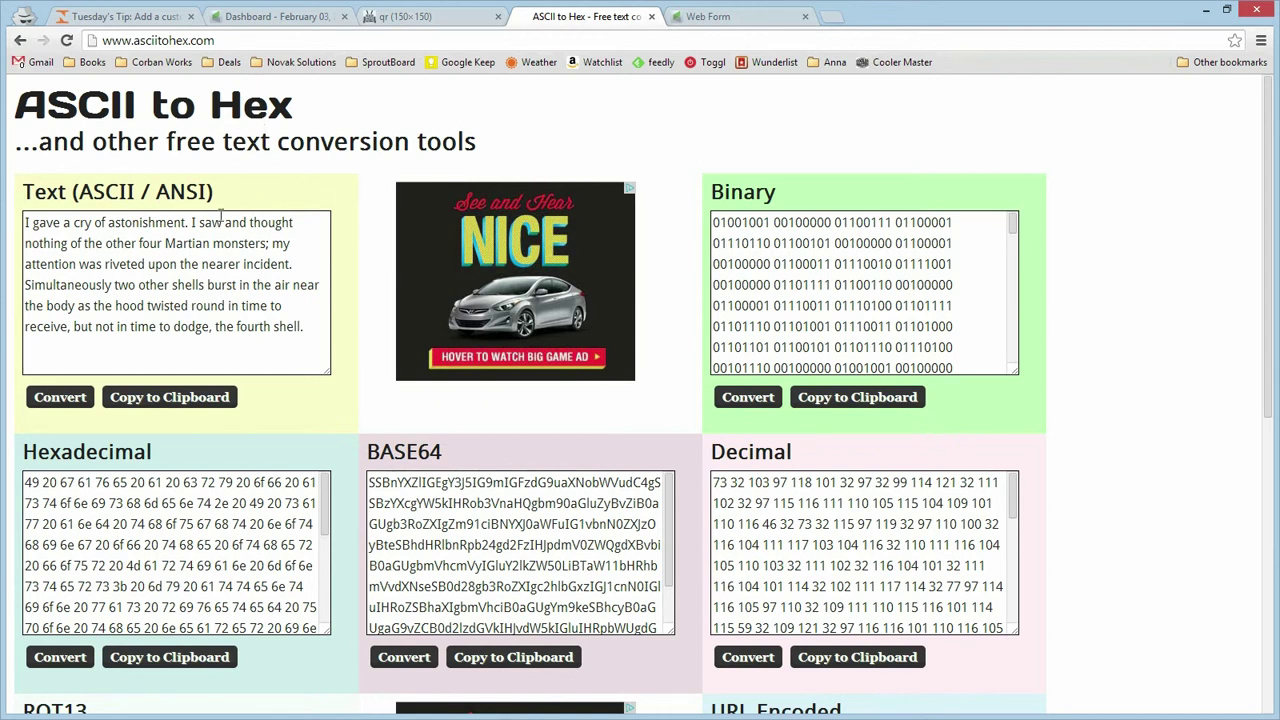
click(147, 285)
key(ctrl+v)
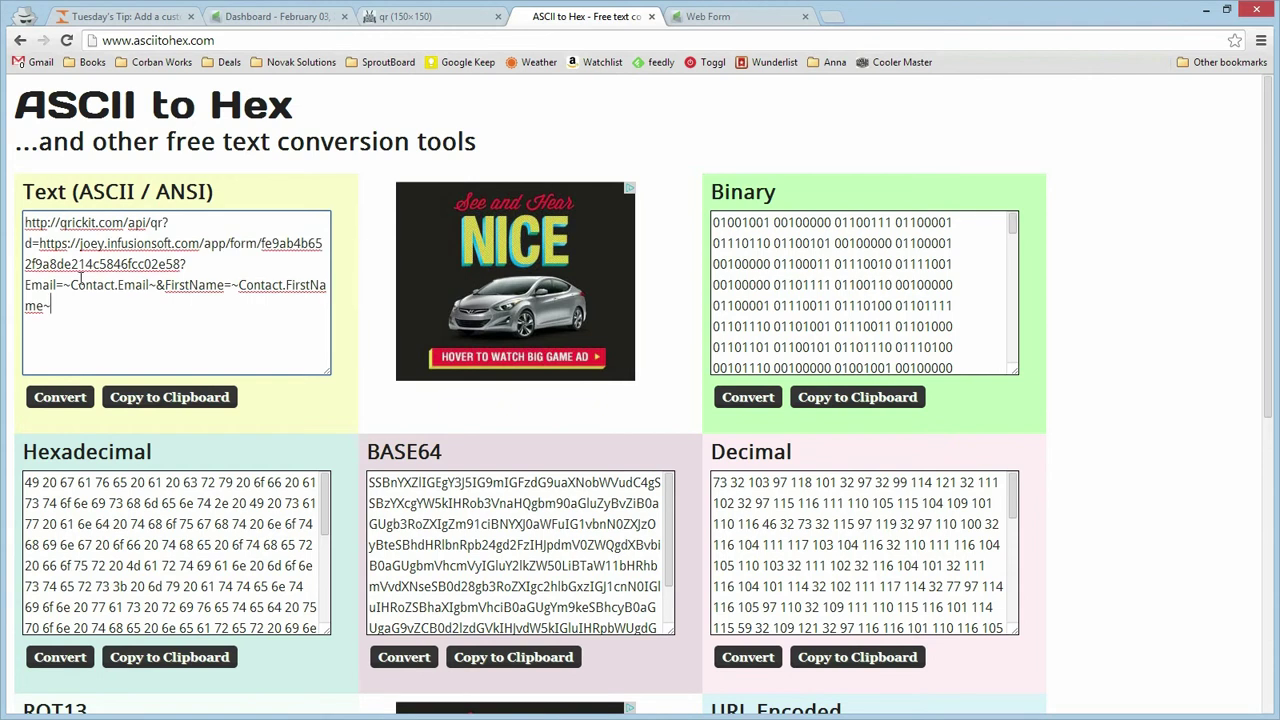
click(62, 401)
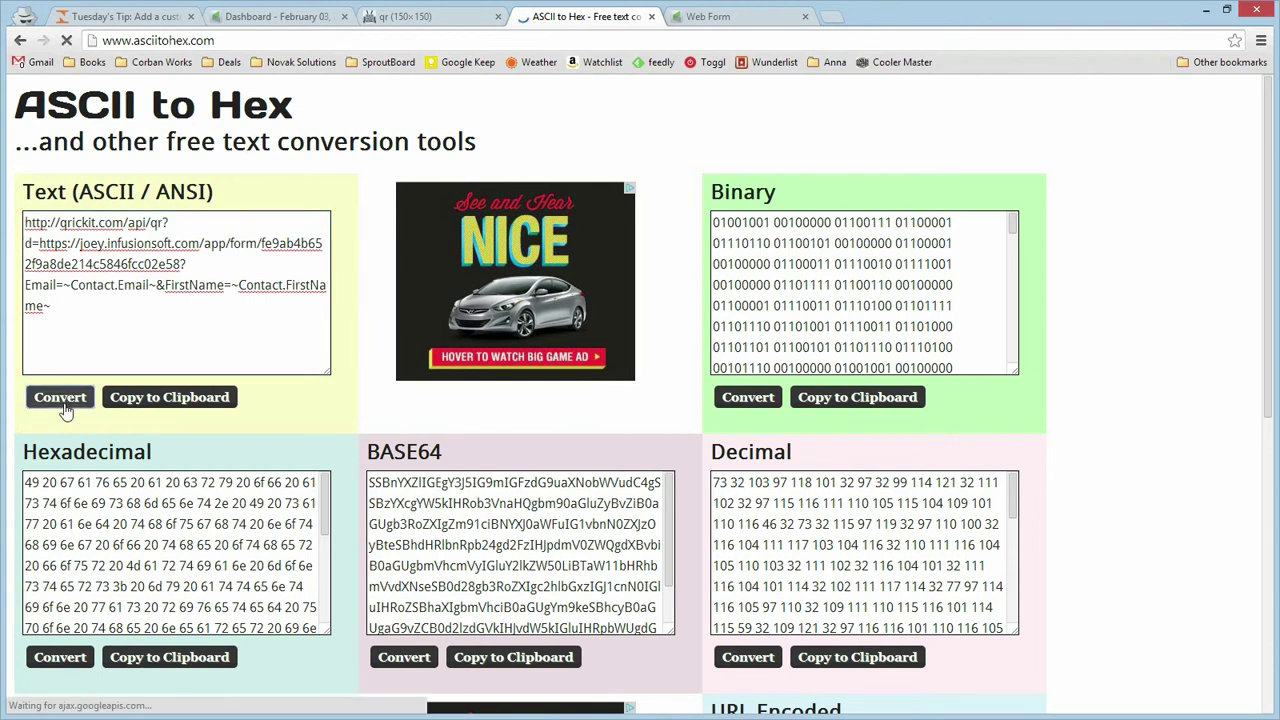
scroll(215, 157, down, 4)
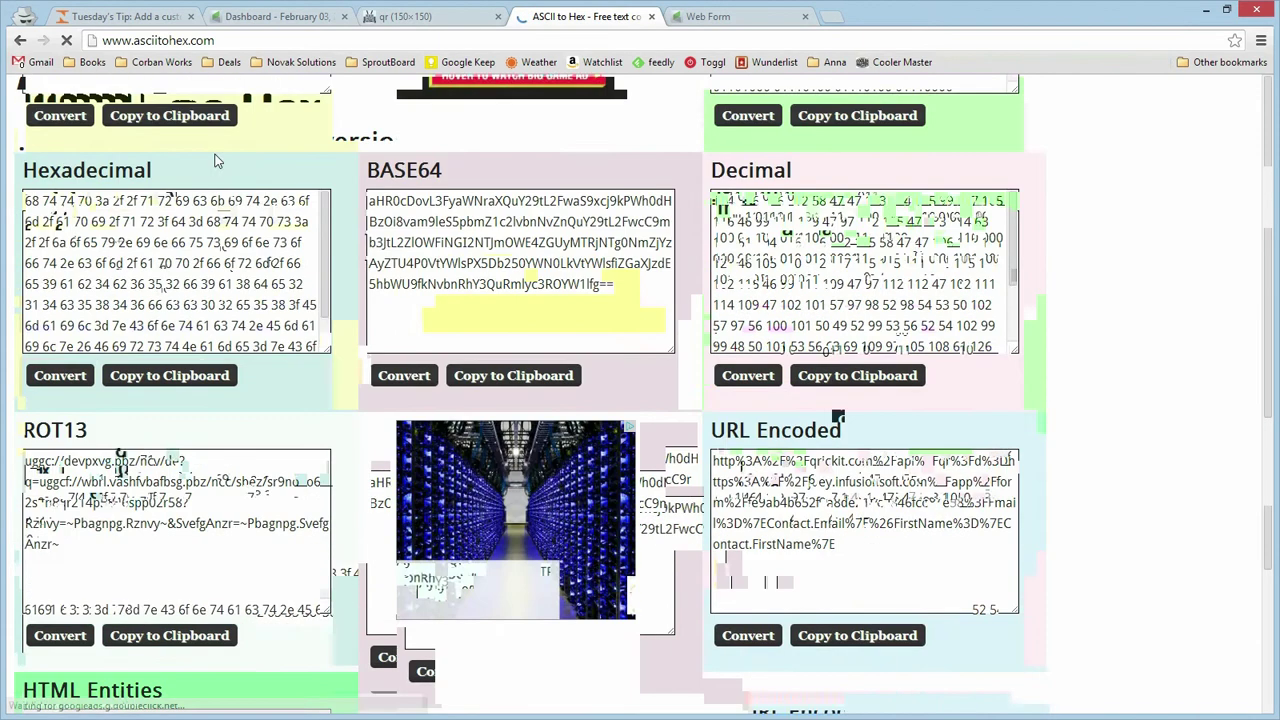
scroll(215, 157, down, 2)
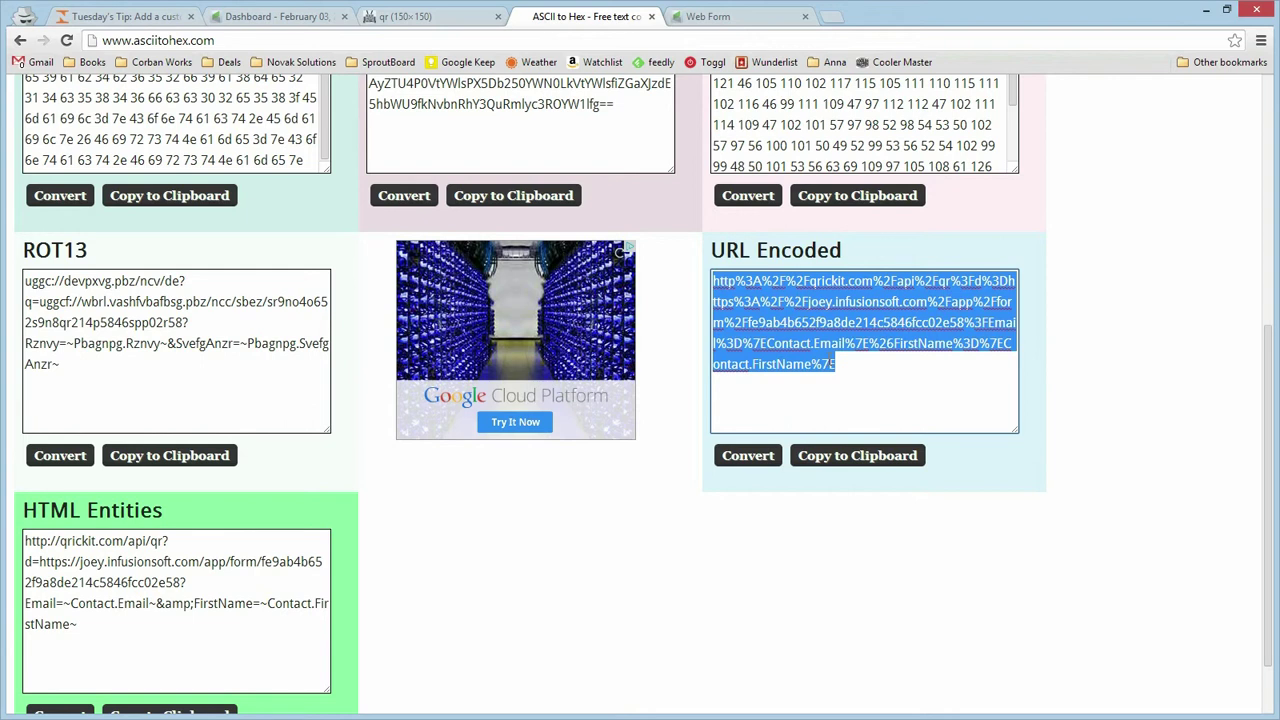
Step: Switch to the Infusionsoft dashboard and start a new email broadcast from scratch, discarding the previous draft
click(321, 30)
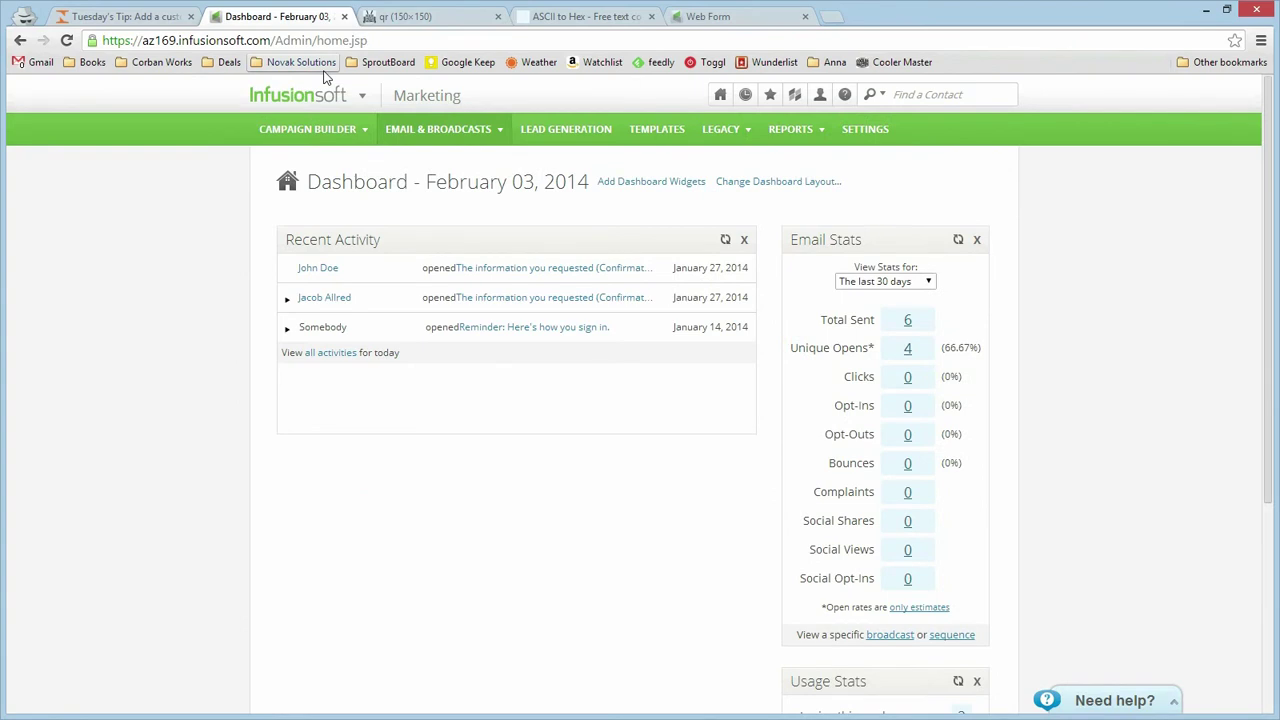
mouse_move(332, 95)
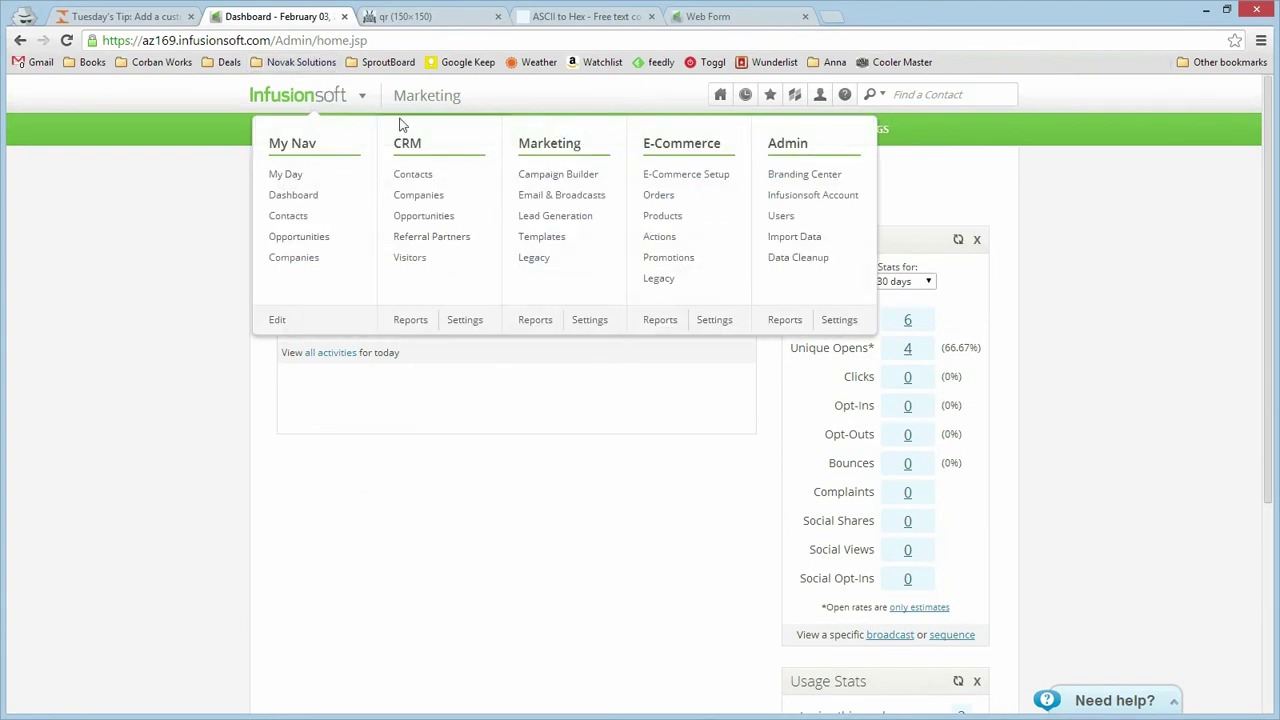
click(555, 200)
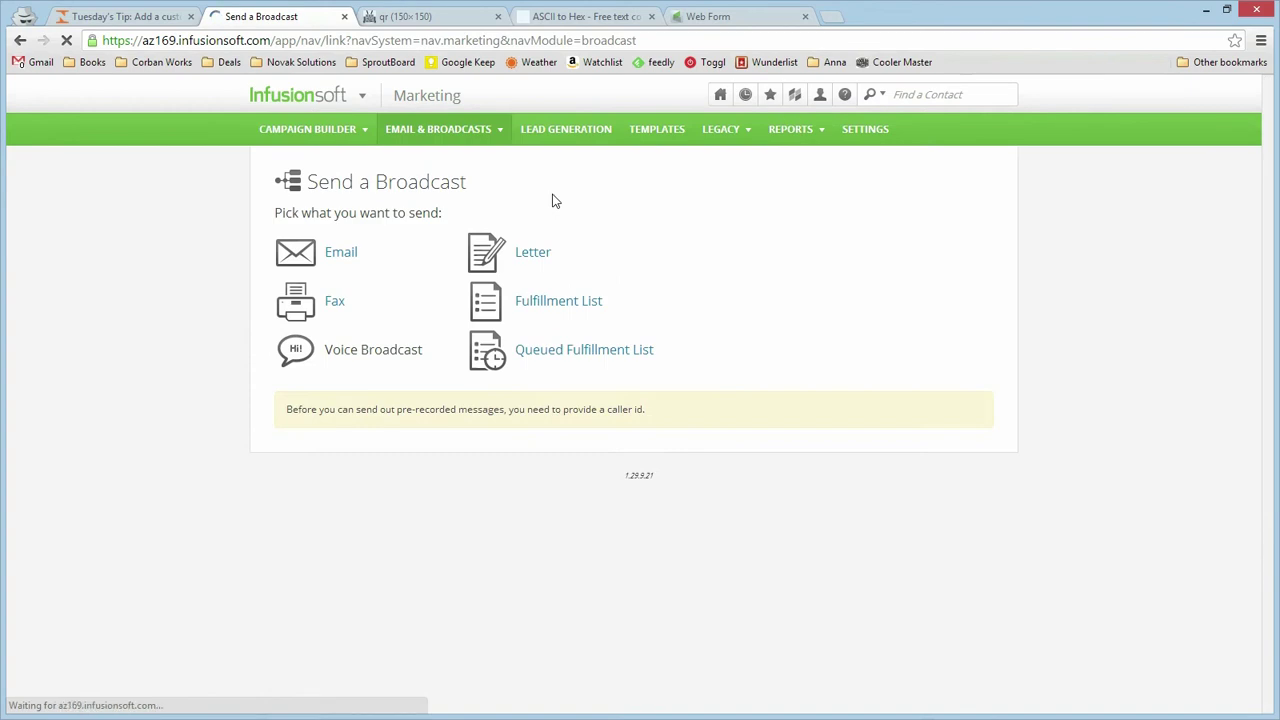
click(352, 254)
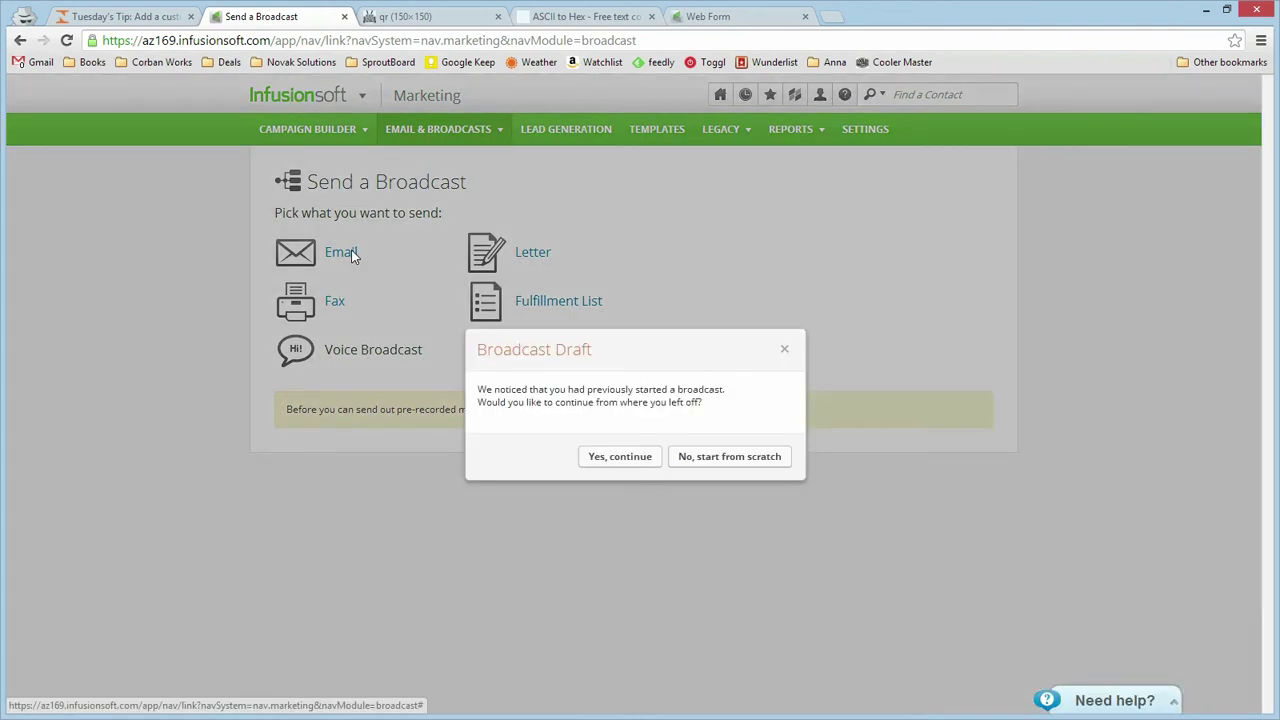
click(702, 460)
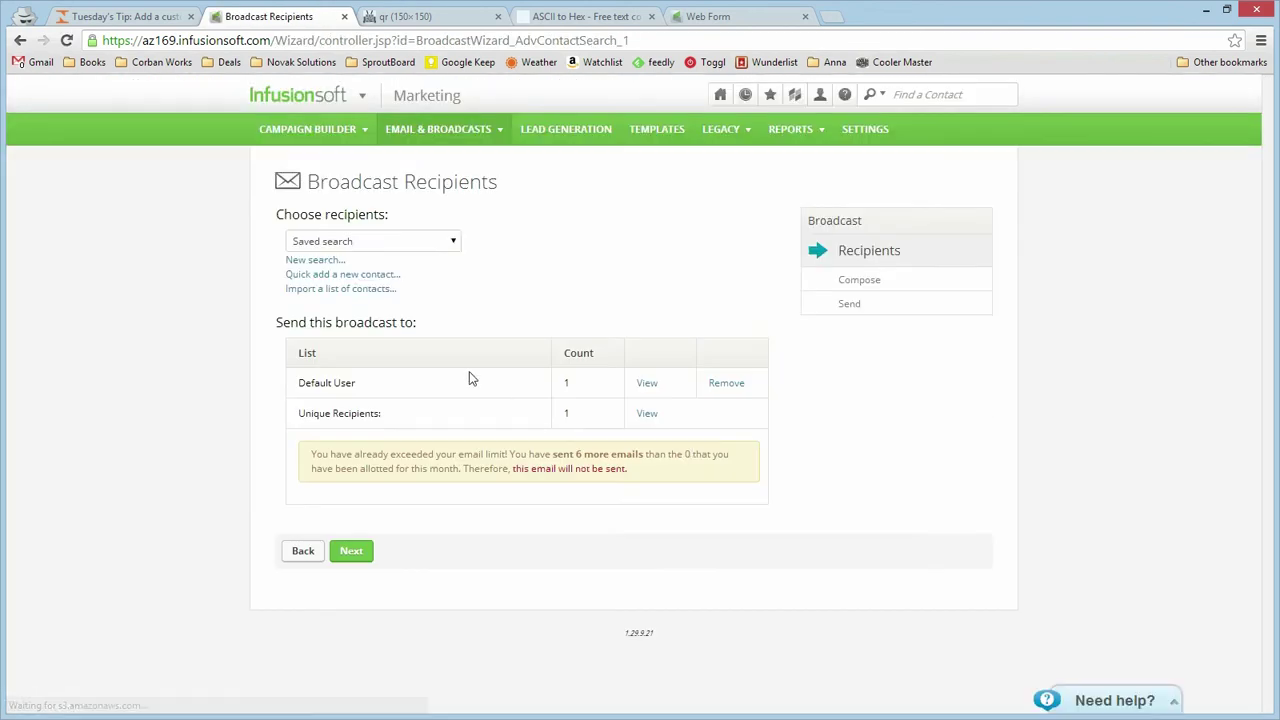
Step: Accept Default User as the broadcast recipient and open the email body for editing in the Email Builder
click(352, 552)
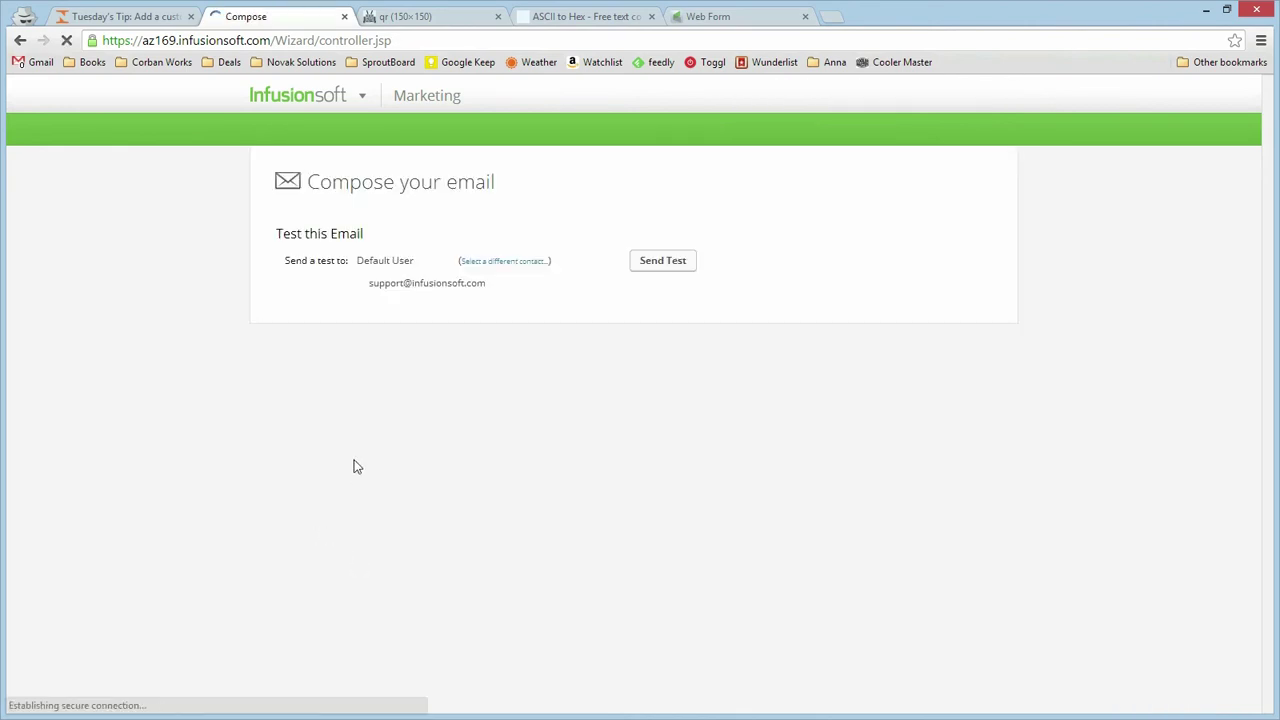
scroll(90, 417, down, 1)
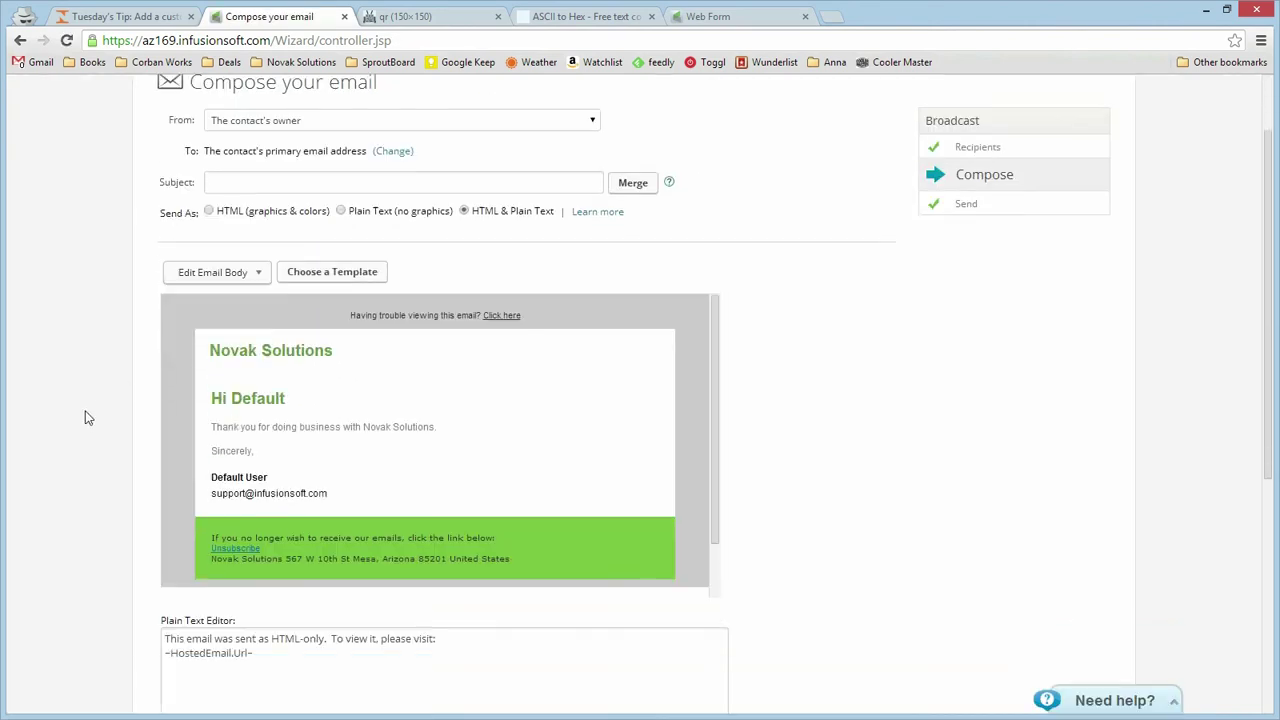
click(207, 272)
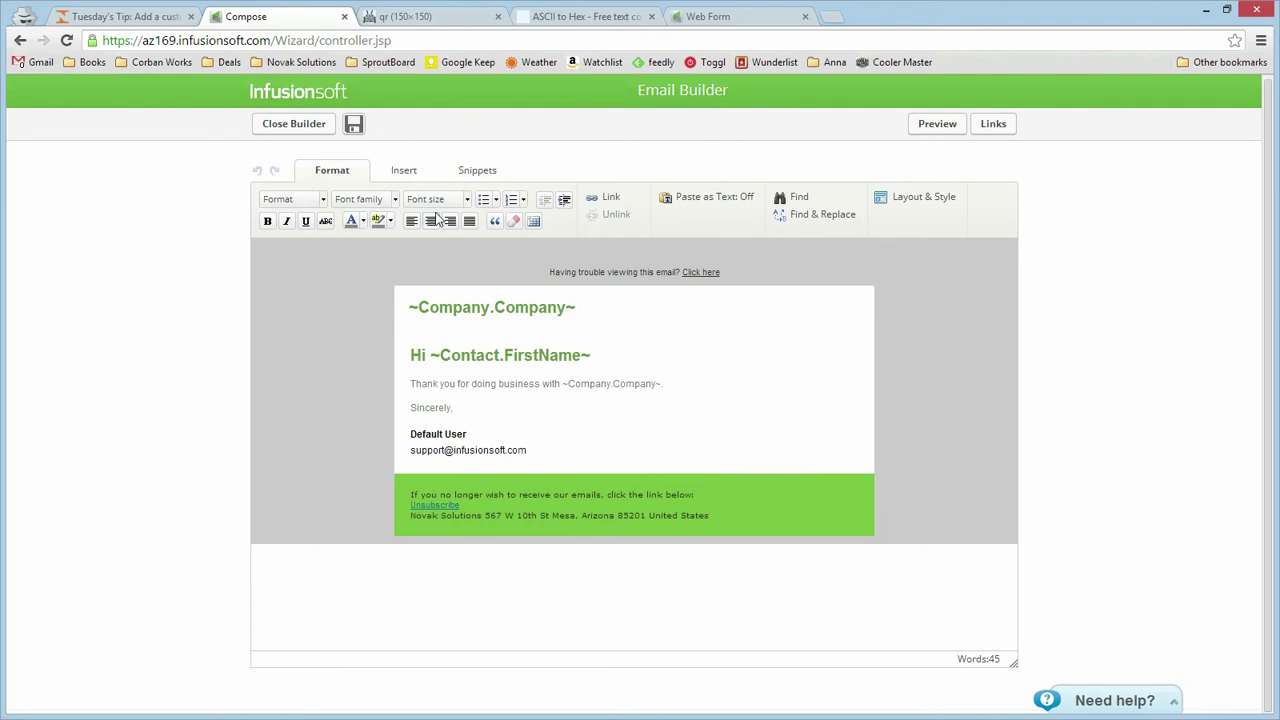
Step: Add an HTML snippet above the thank-you paragraph and begin its code with <img src="
click(470, 176)
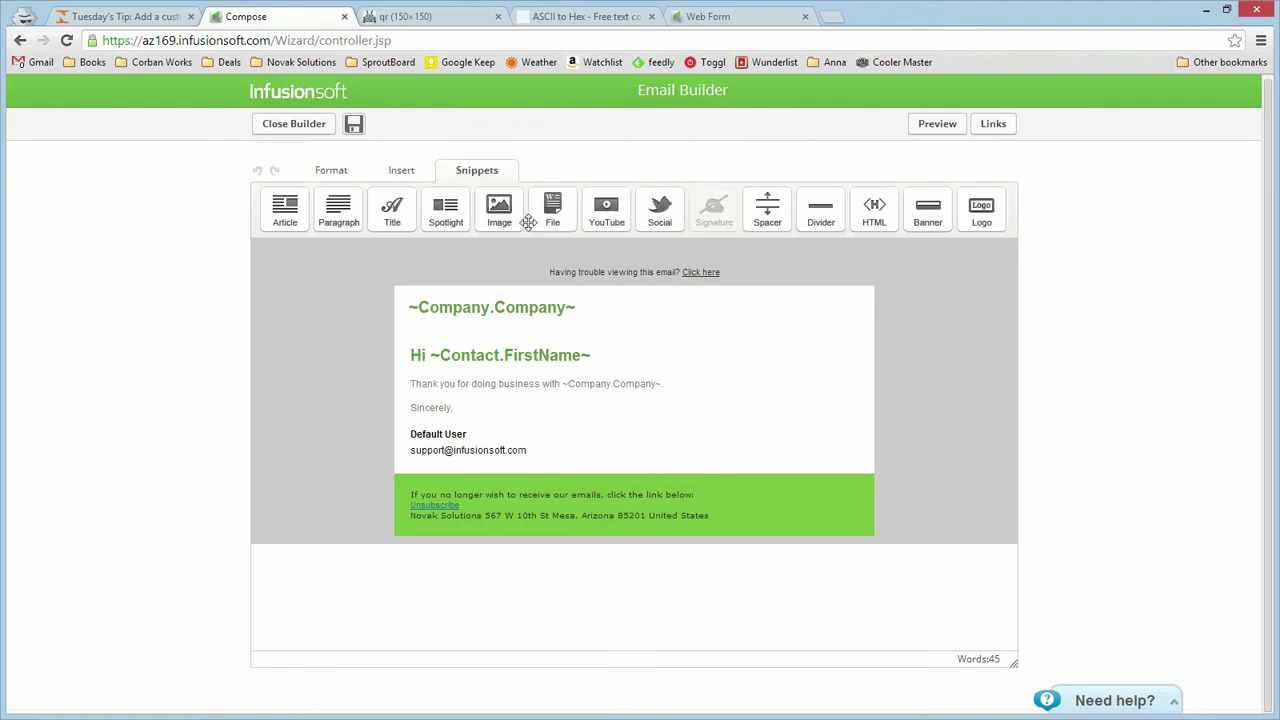
drag(874, 210, 563, 424)
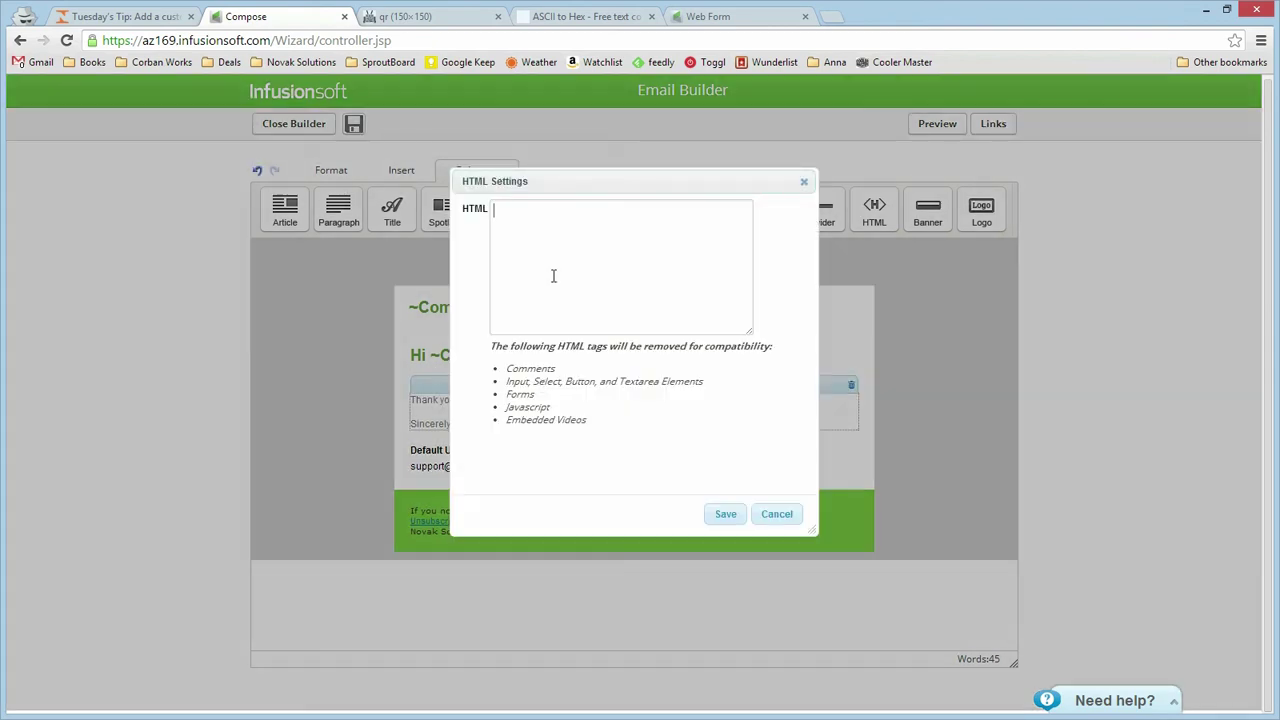
text(<img src=")
click(150, 17)
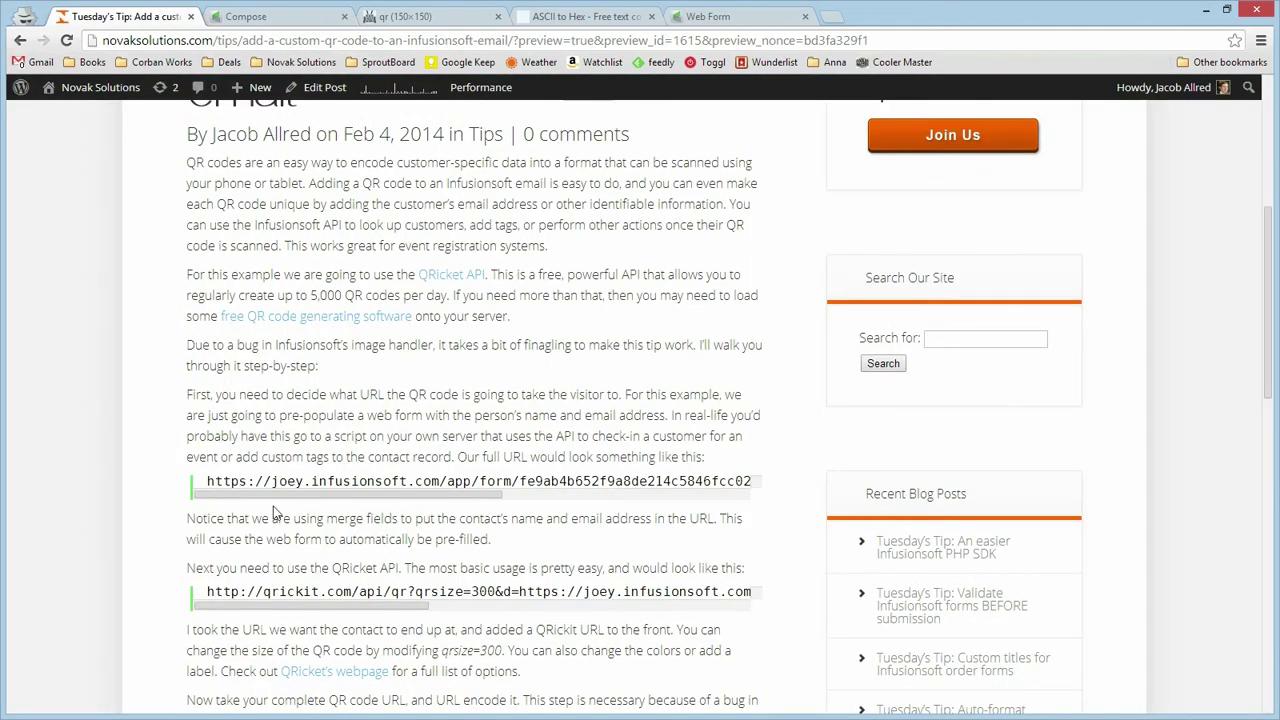
scroll(262, 510, down, 5)
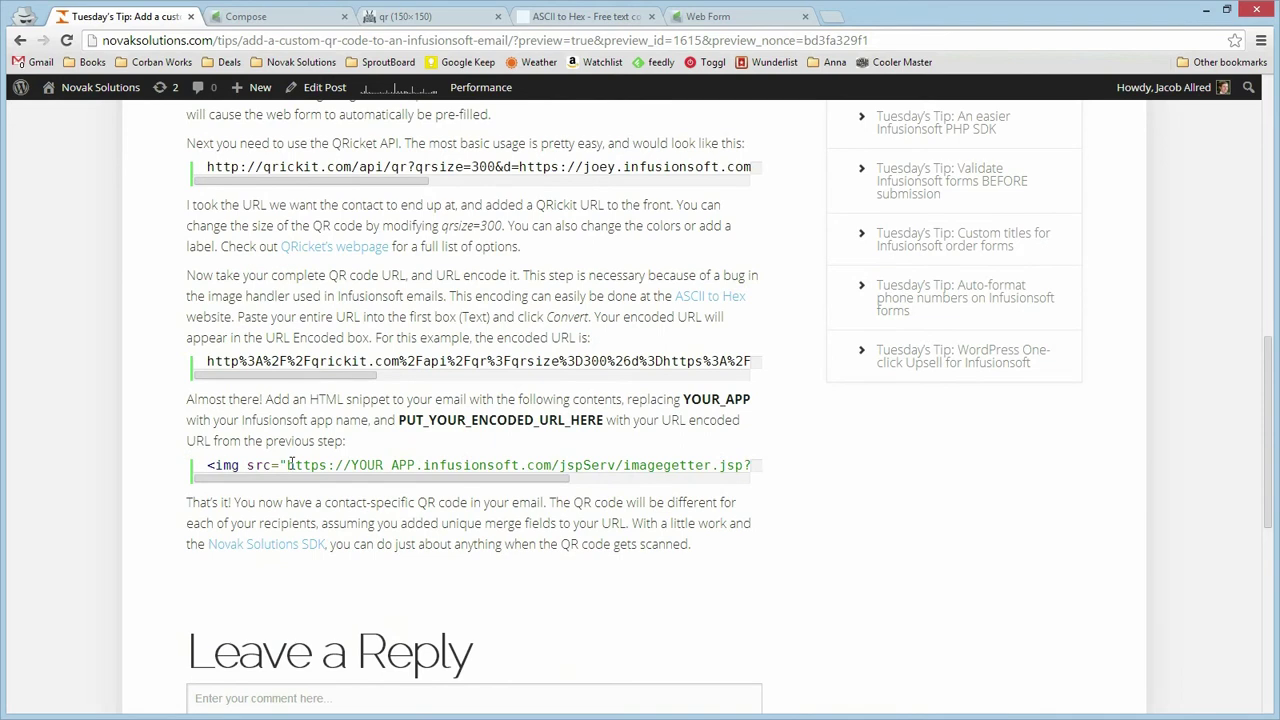
drag(288, 465, 713, 466)
key(ctrl+c)
click(300, 16)
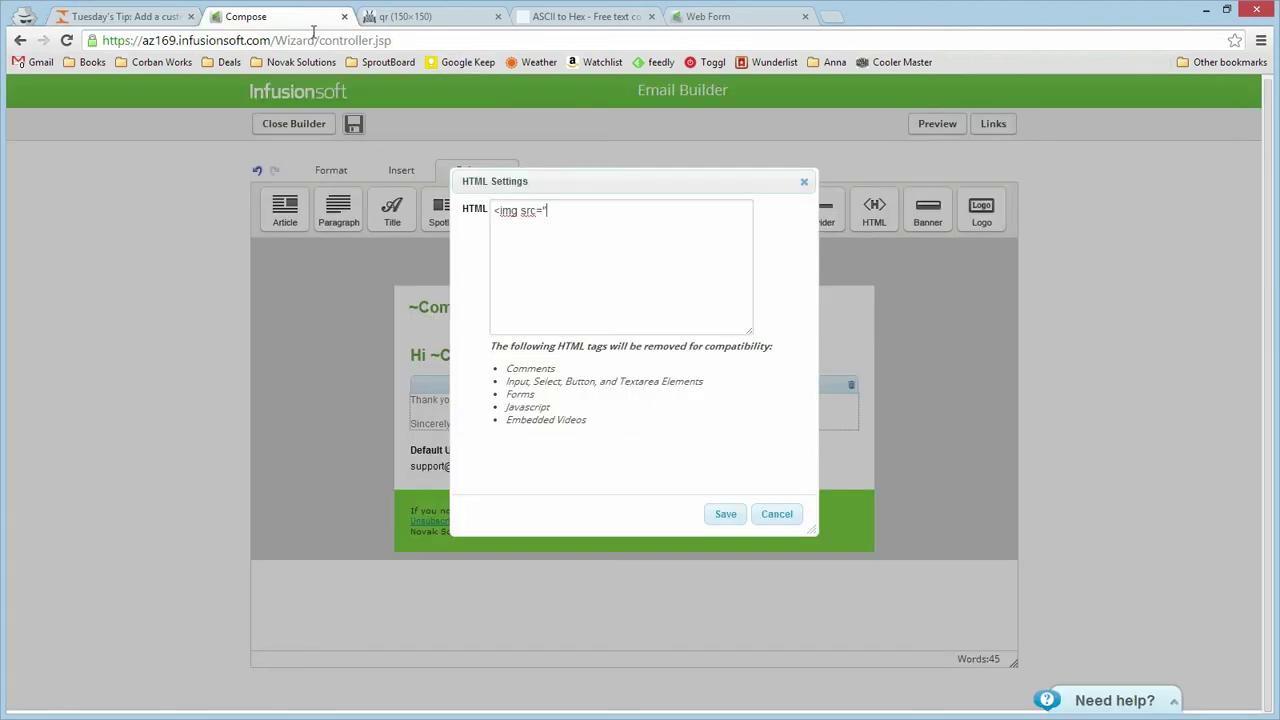
key(ctrl+v)
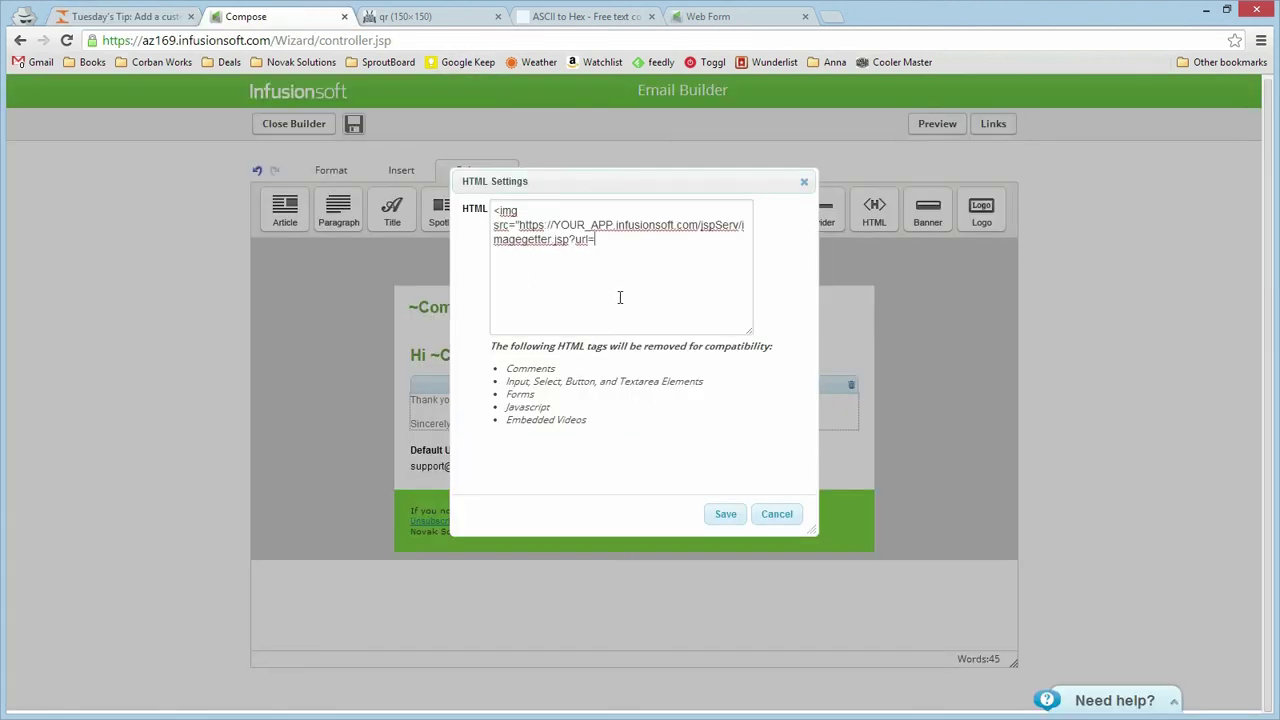
Step: Replace the YOUR_APP placeholder in the snippet's image address with az169
click(553, 226)
key(Delete)
key(Delete)
key(Delete)
key(Delete)
key(Delete)
key(Delete)
key(Delete)
key(Delete)
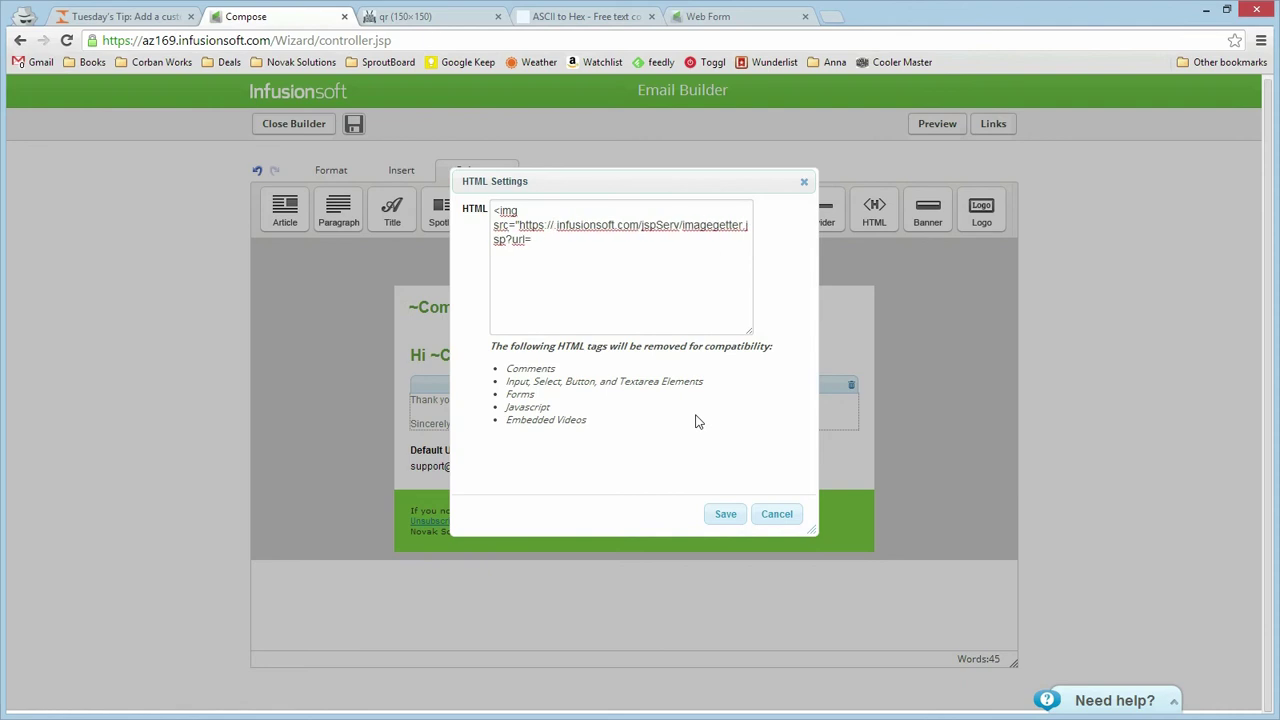
text(az169)
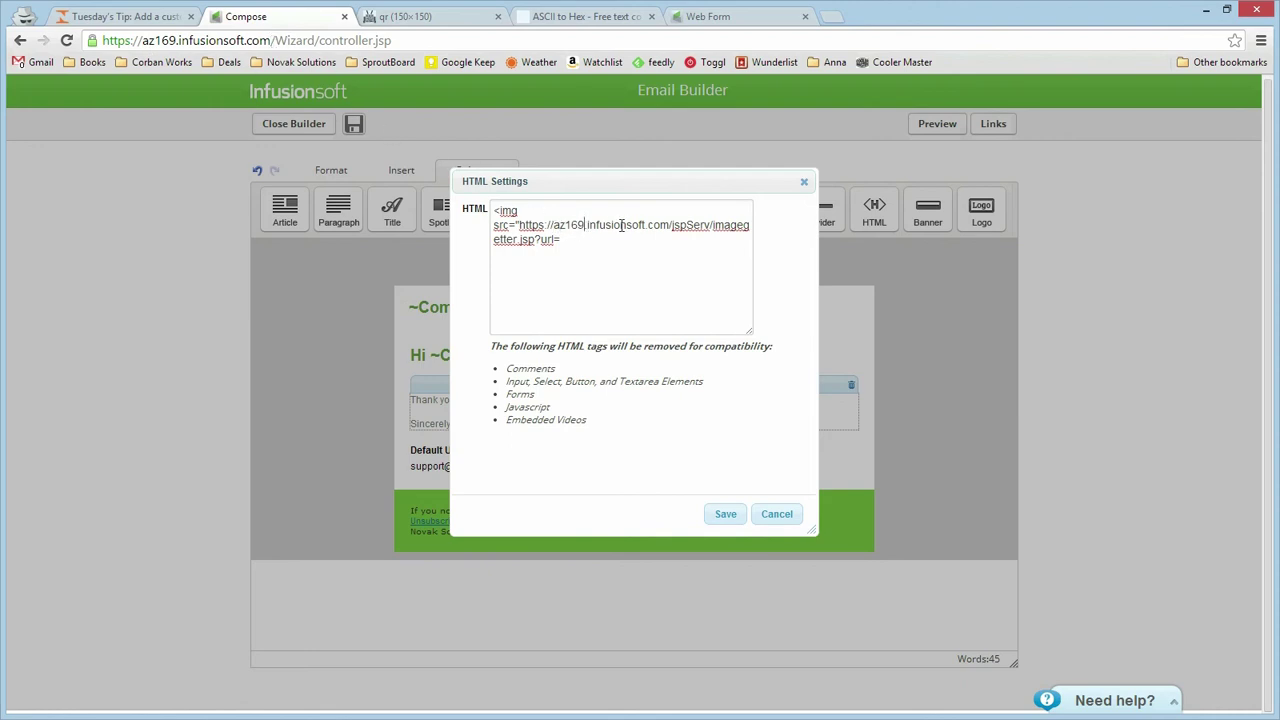
Step: Append the URL-encoded QR code address from the ASCII to Hex site after url=, close the tag with " />, and save the snippet
click(574, 244)
click(590, 16)
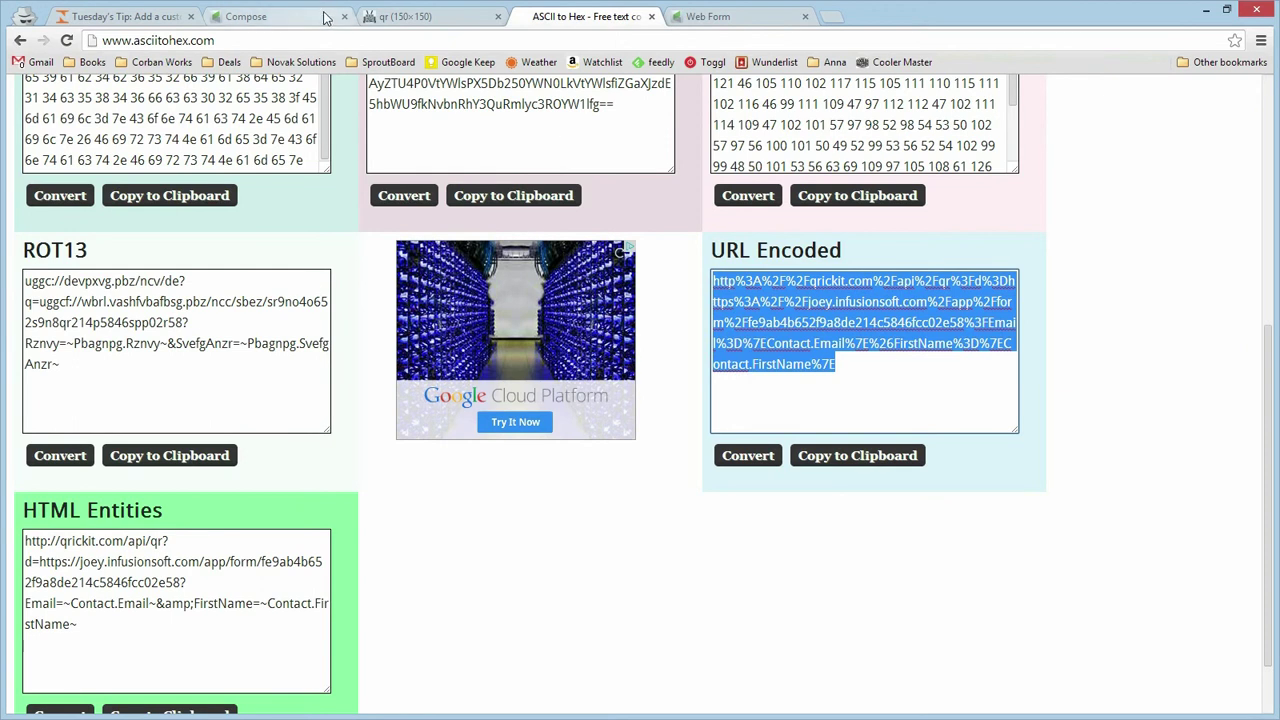
click(265, 16)
key(ctrl+v)
text(" />)
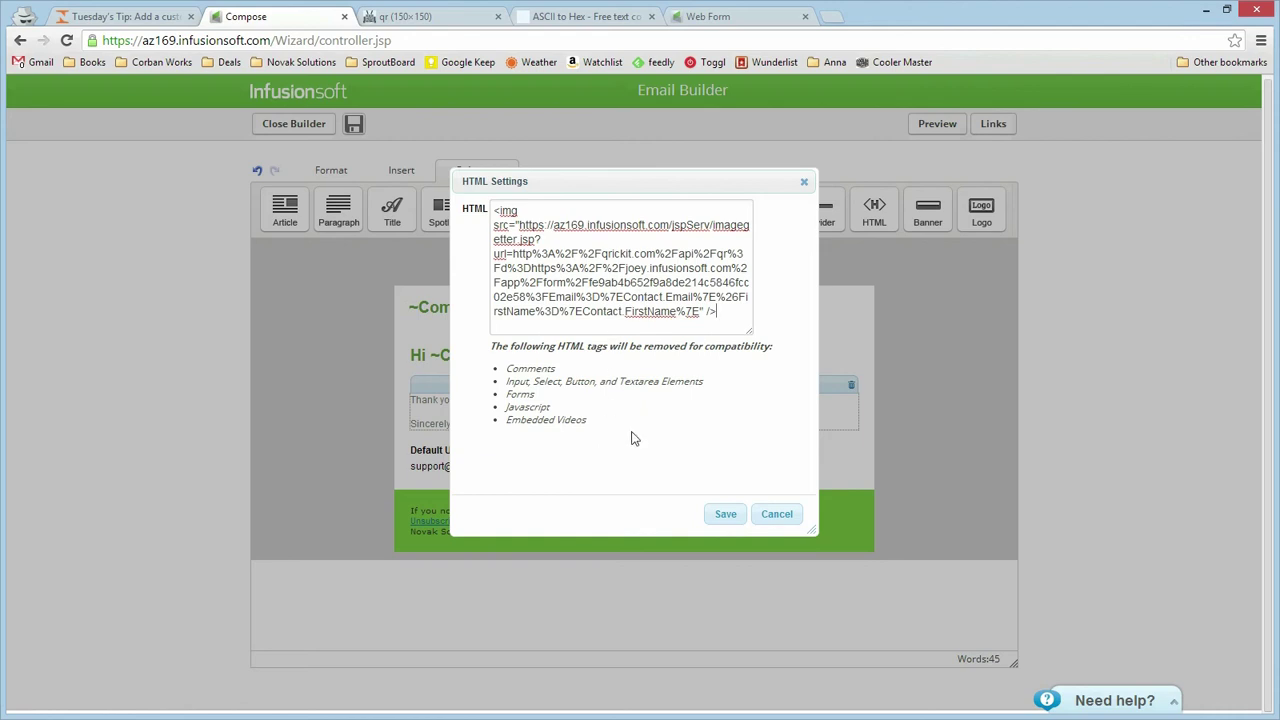
click(724, 516)
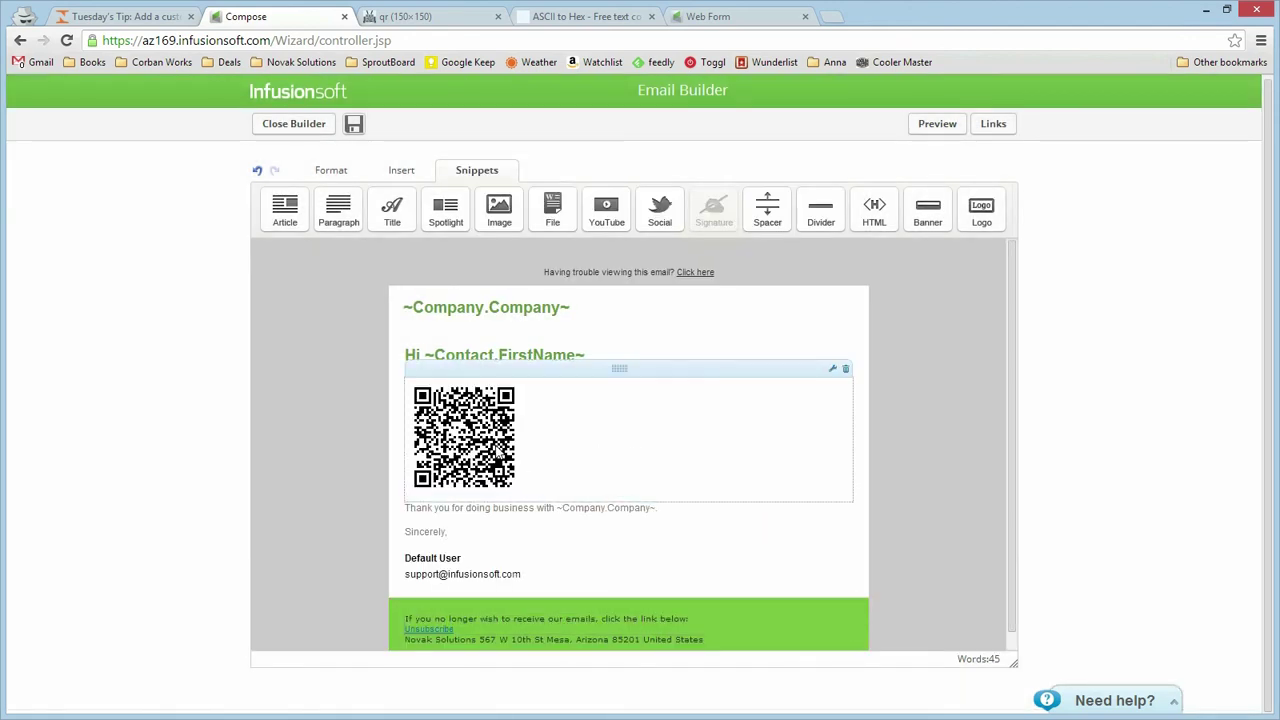
Step: Reopen the QR code snippet's HTML settings and review the imagegetter.jsp prefix and the URL-encoded address in its image source
click(833, 372)
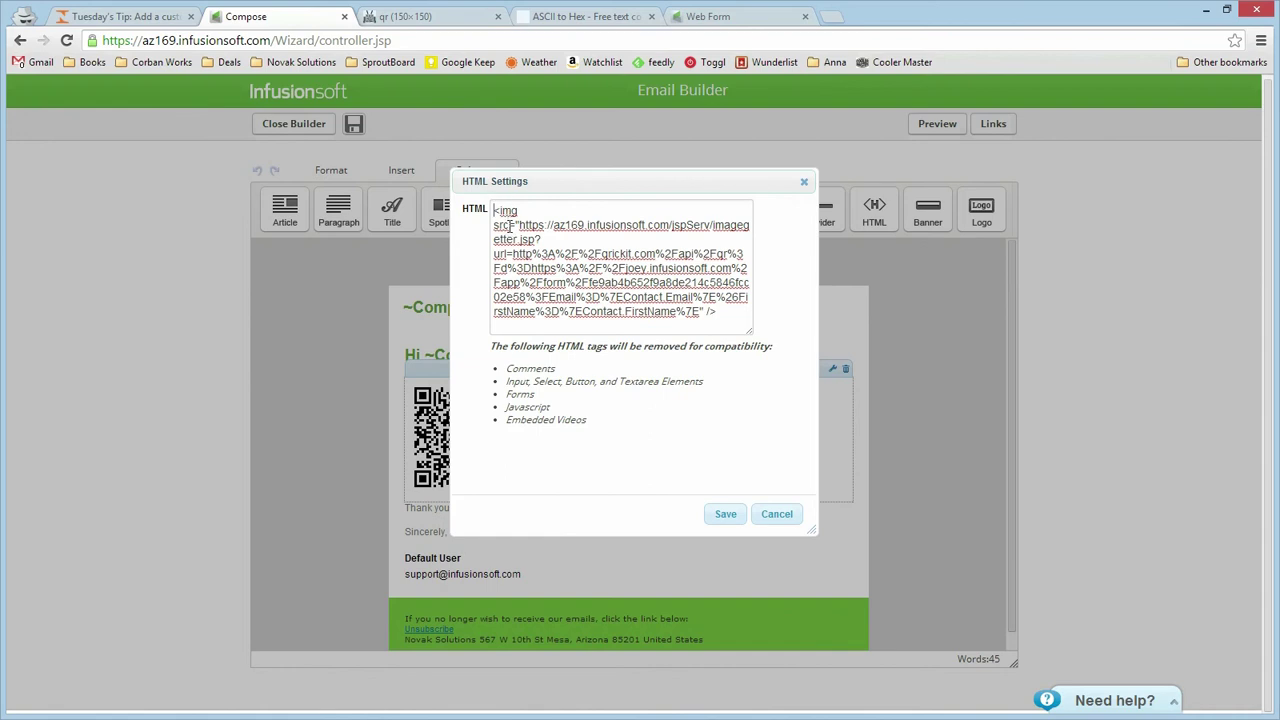
drag(518, 225, 513, 254)
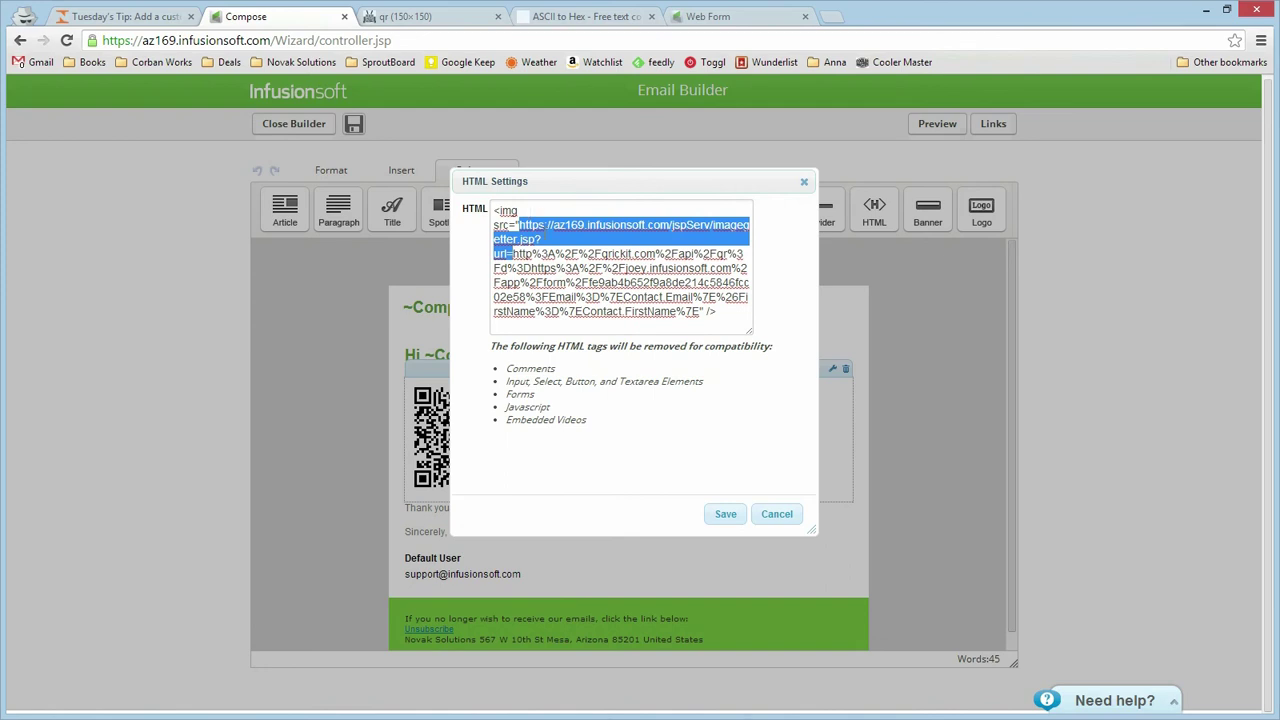
drag(518, 255, 521, 253)
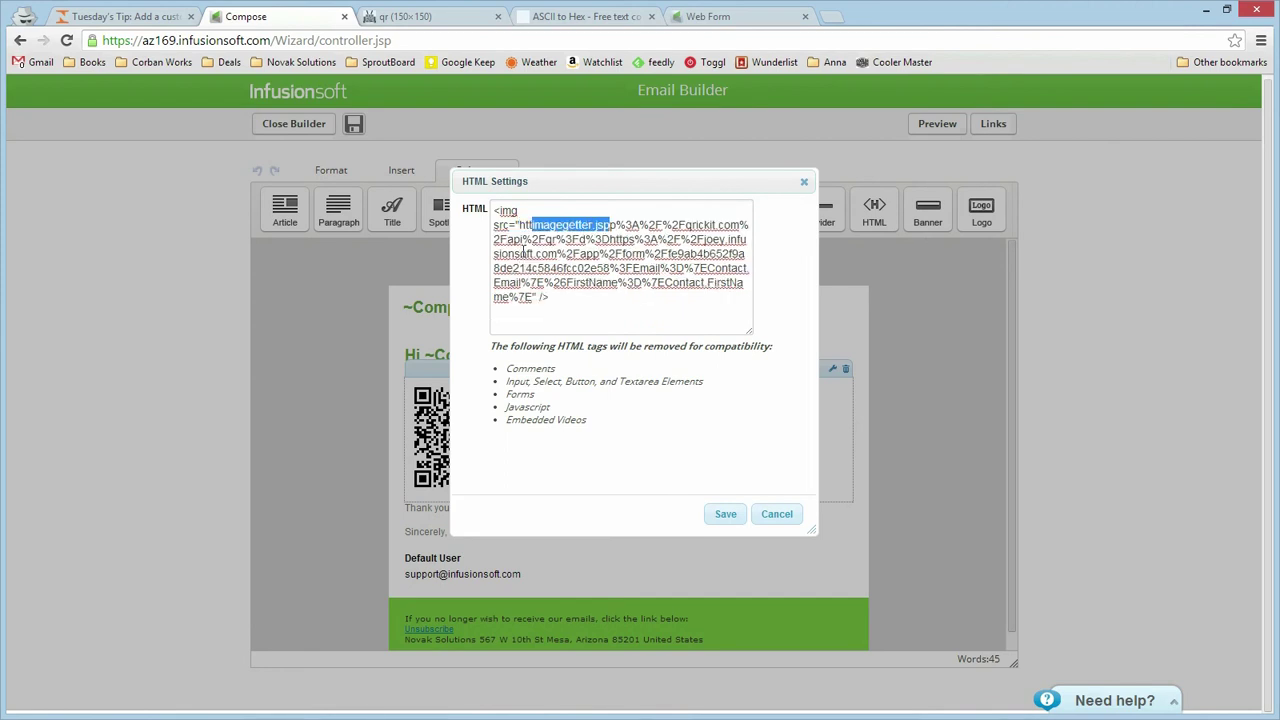
key(ctrl+z)
click(514, 254)
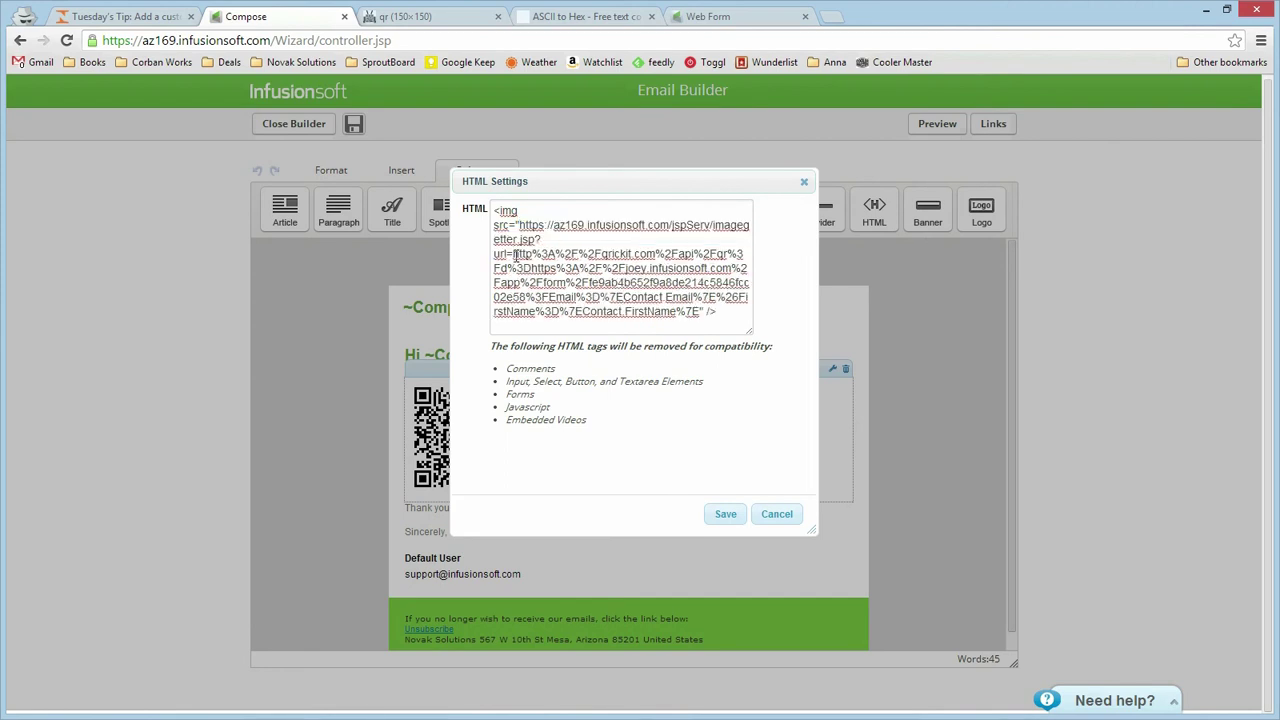
drag(515, 255, 702, 312)
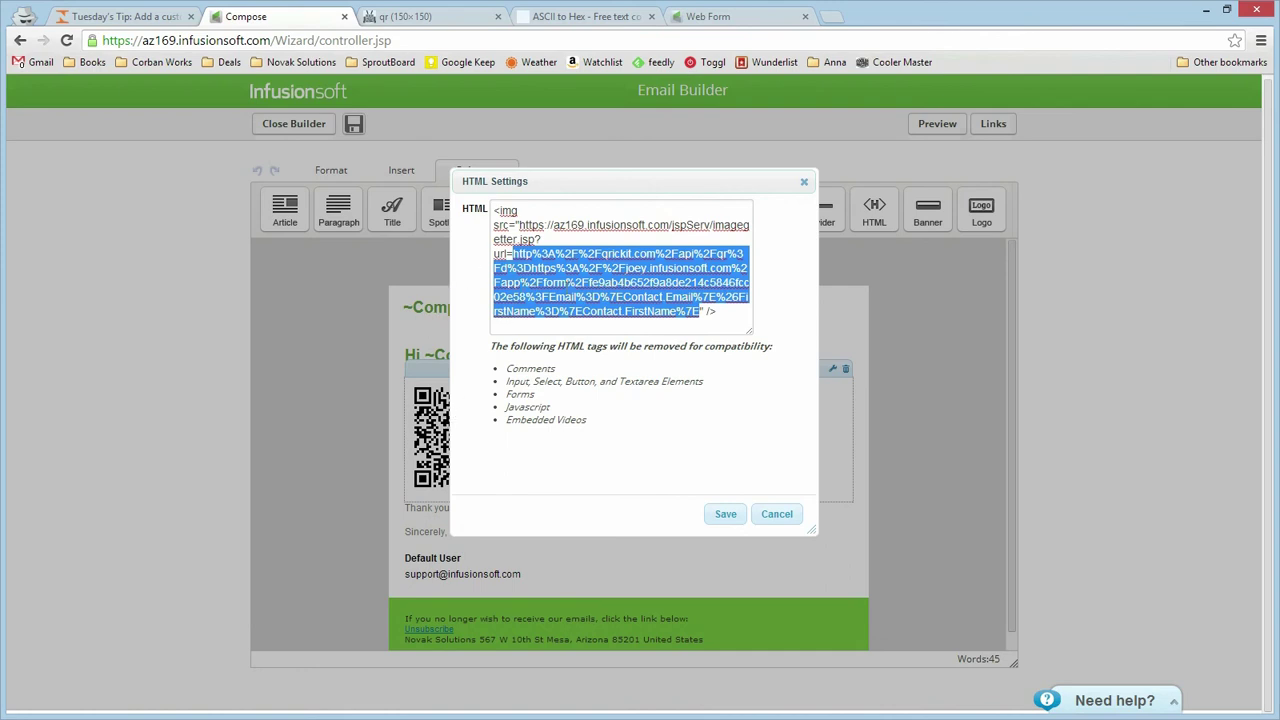
Step: Add alt="Signup for our newsletter!" to the QR code's image tag, save the snippet, and open the email preview
click(735, 321)
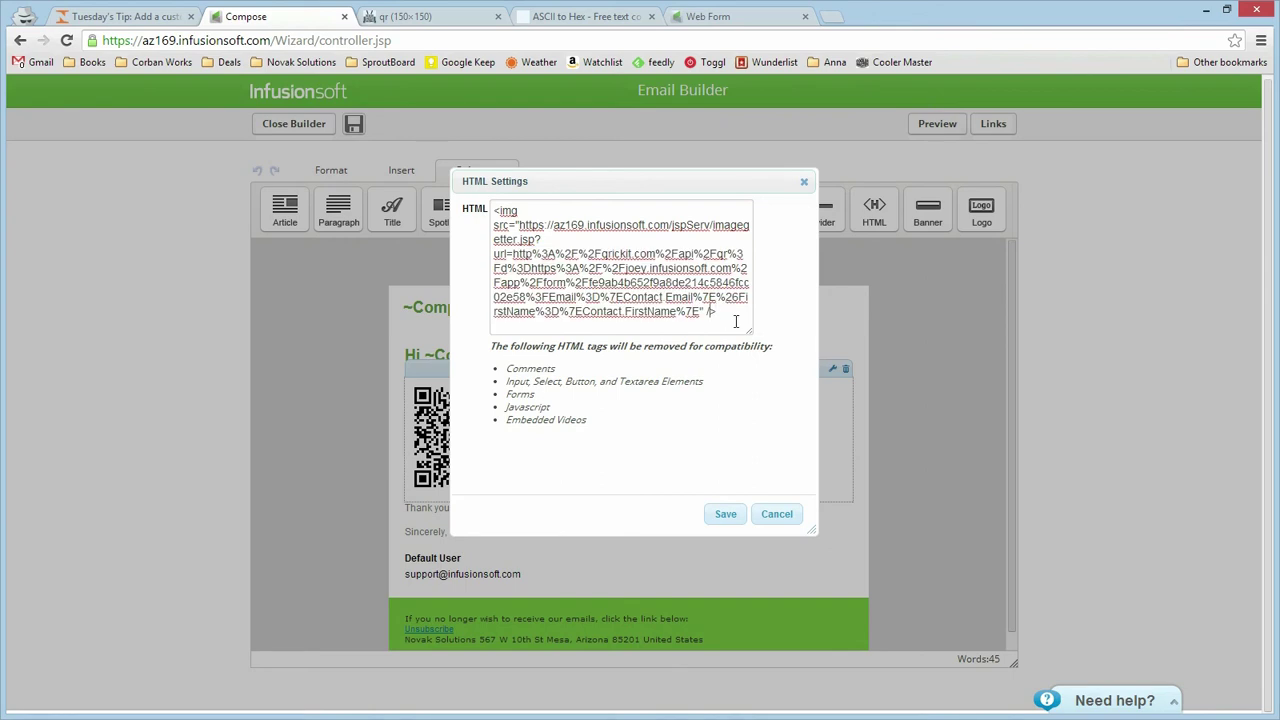
text(alt="" Signu)
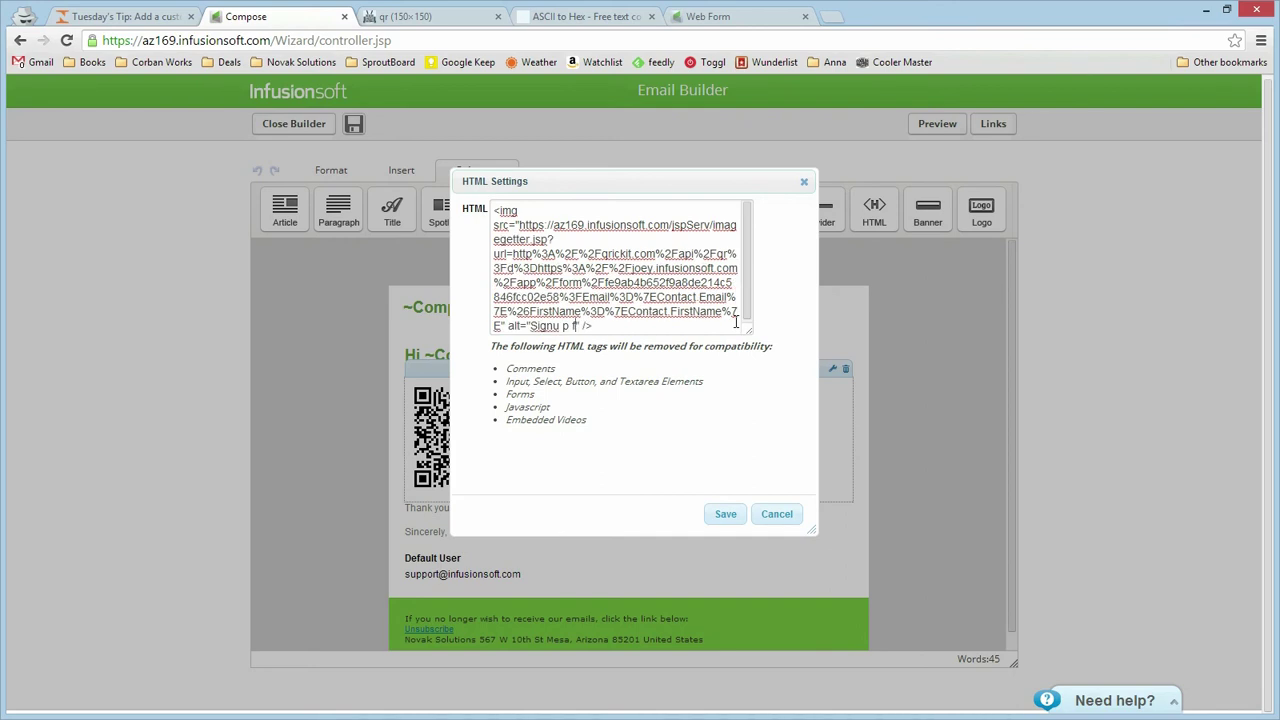
text(p for our newsletter!)
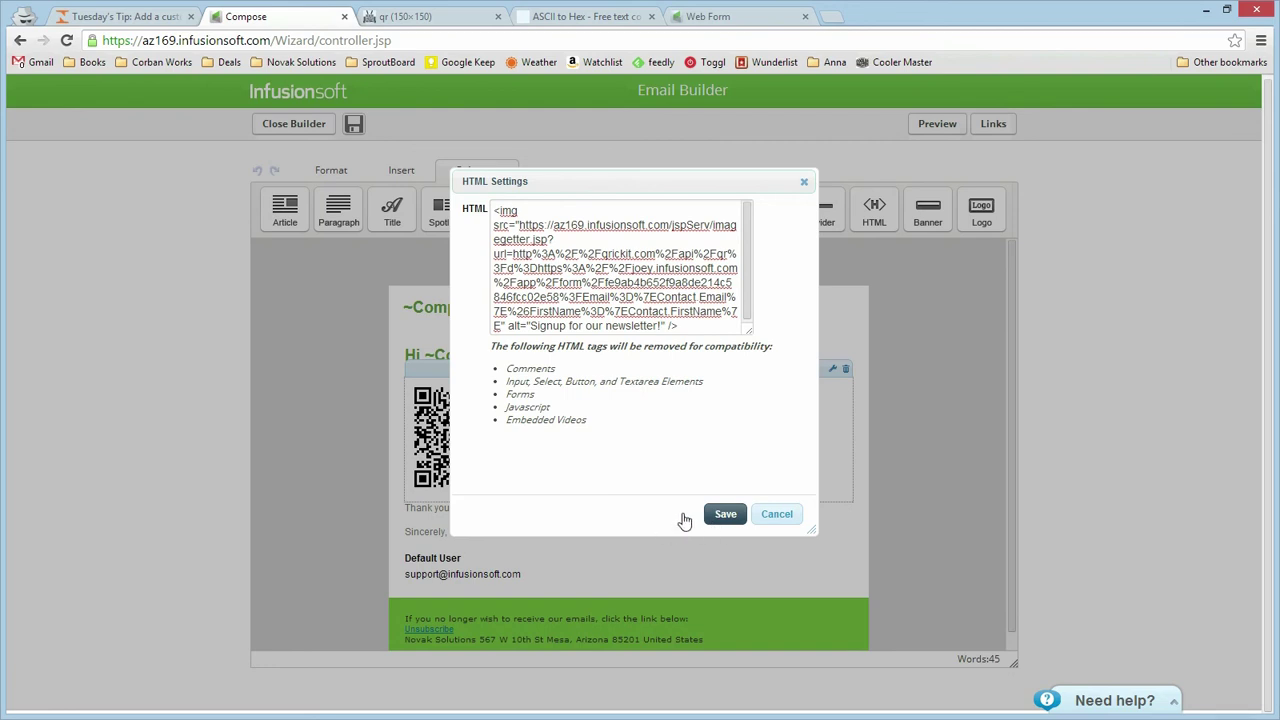
click(722, 514)
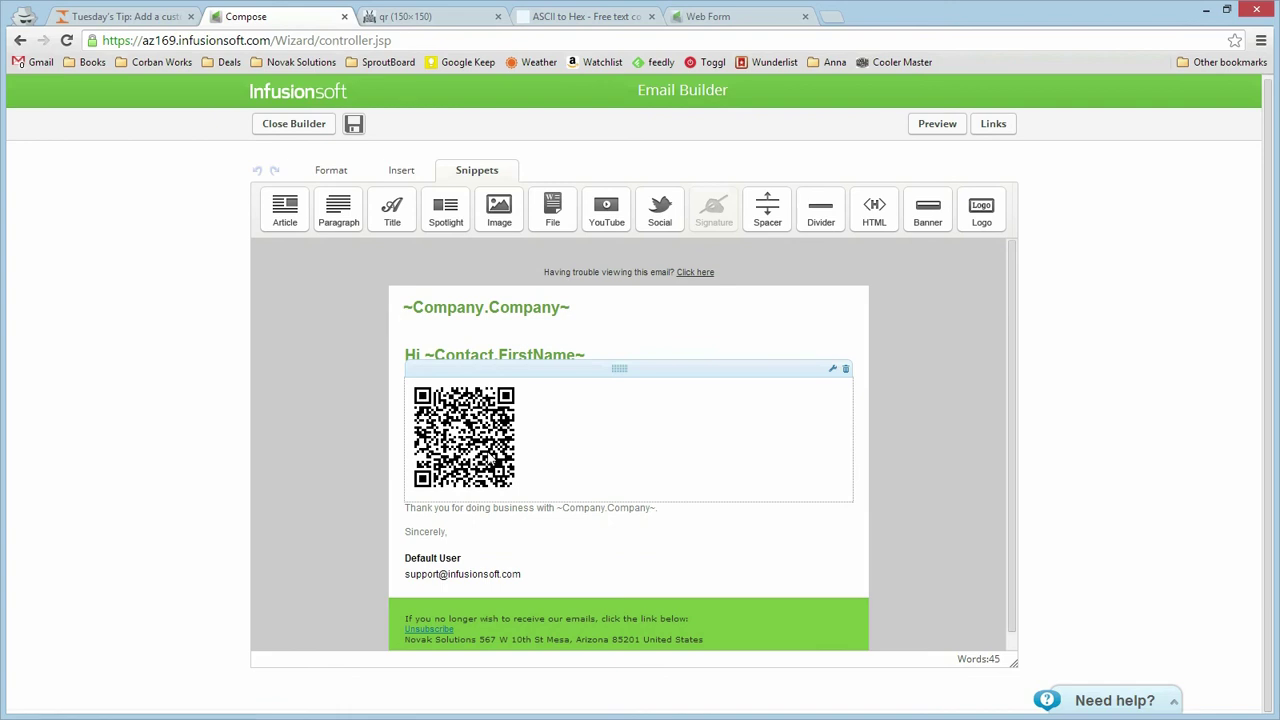
click(929, 131)
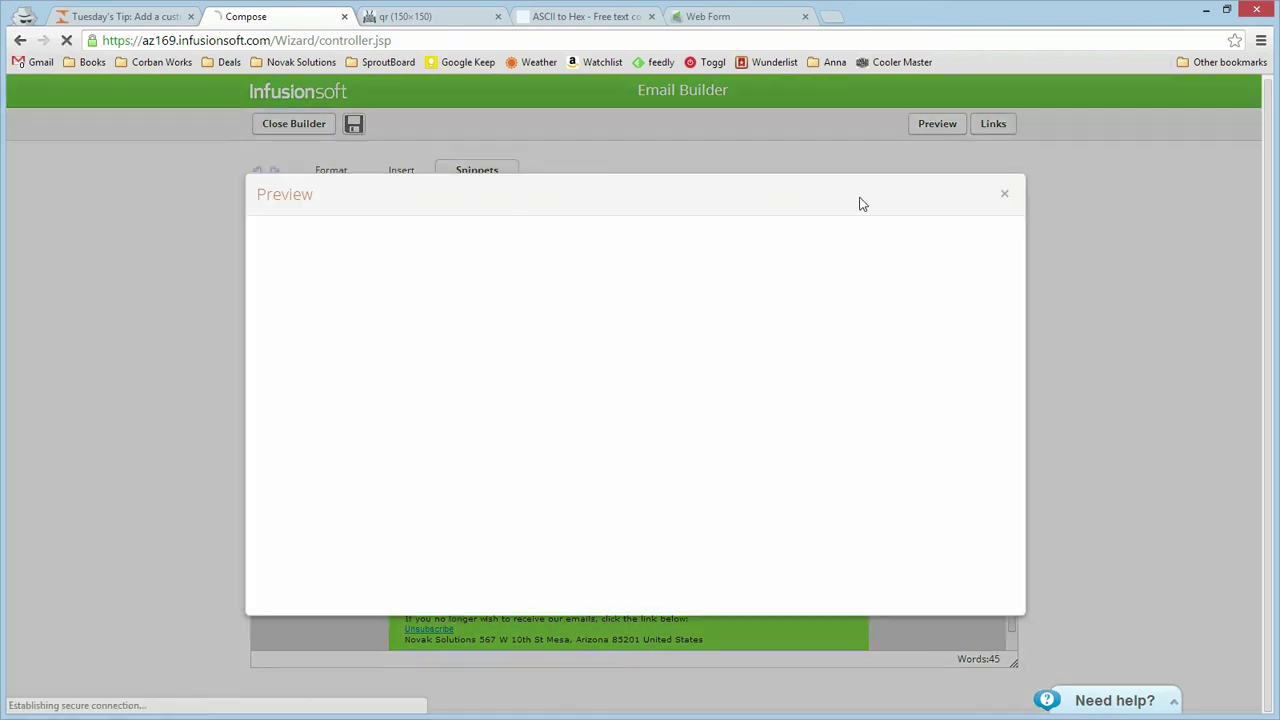